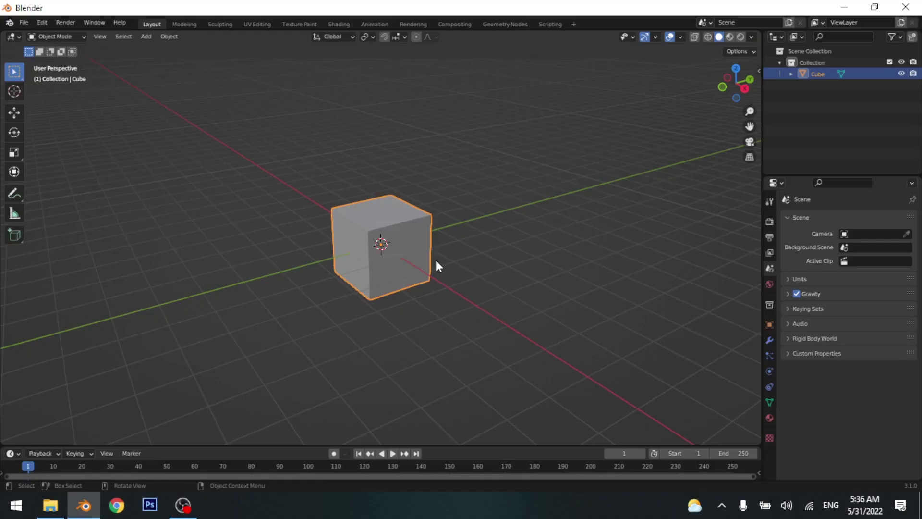
Delete the default cube and add a UV sphere in its place
key(x)
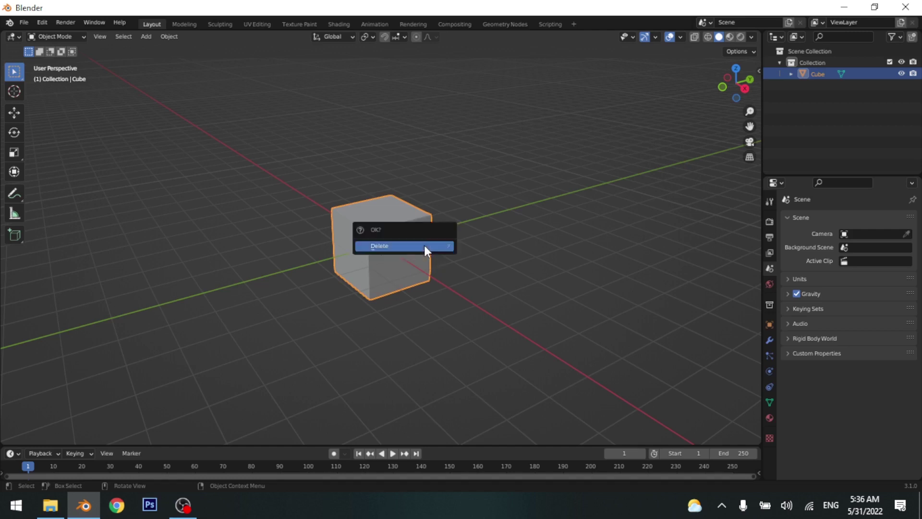
click(425, 246)
key(shift+a)
mouse_move(401, 192)
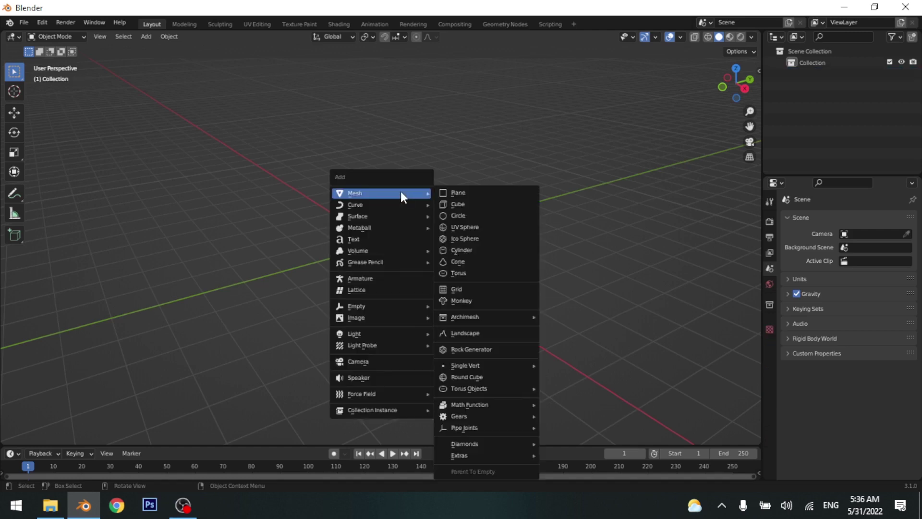
click(459, 228)
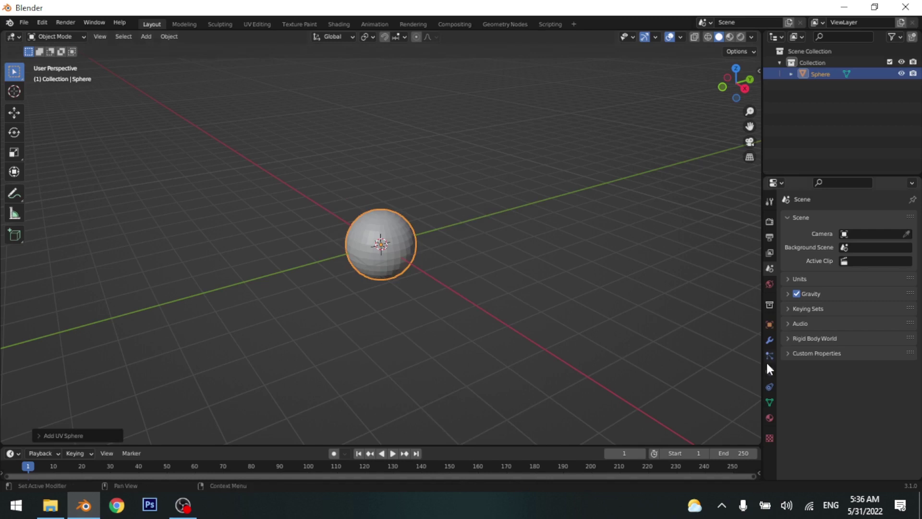
Give the sphere a Subdivision Surface modifier with viewport level 2
click(770, 340)
click(836, 220)
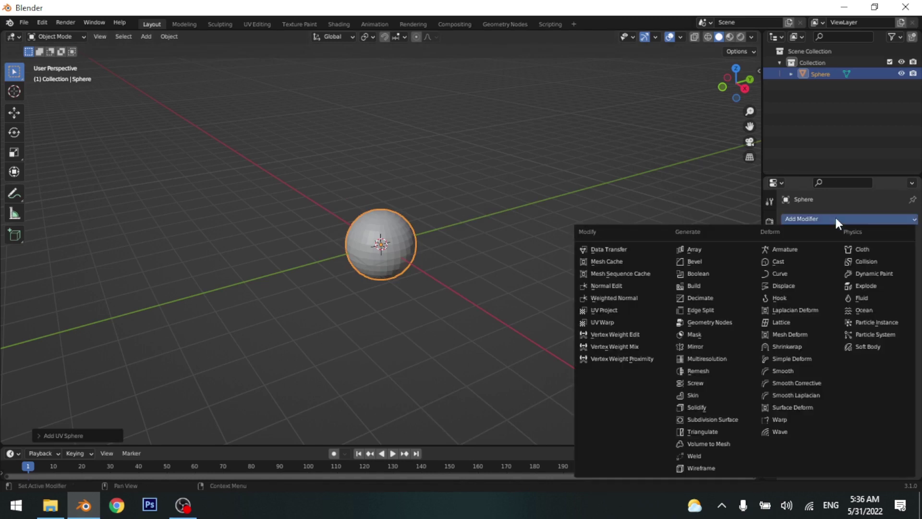
click(724, 420)
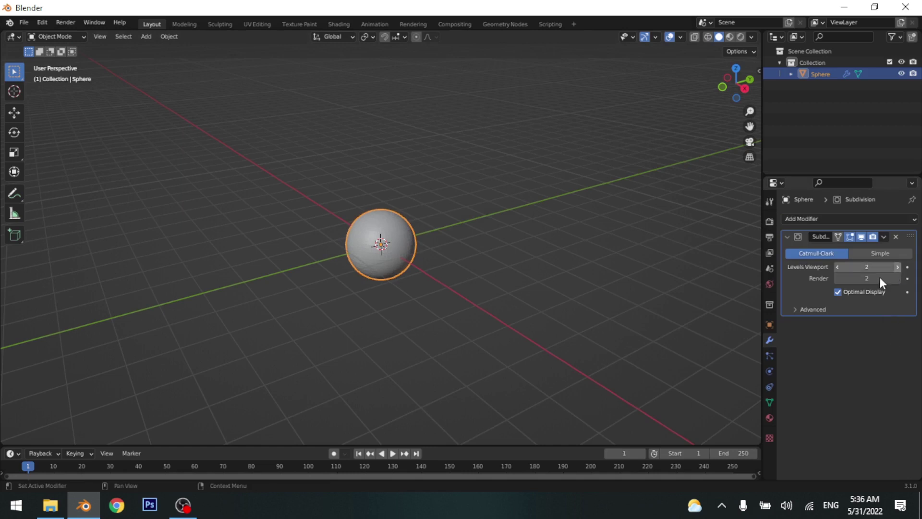
click(897, 267)
middle_drag(367, 291, 414, 274)
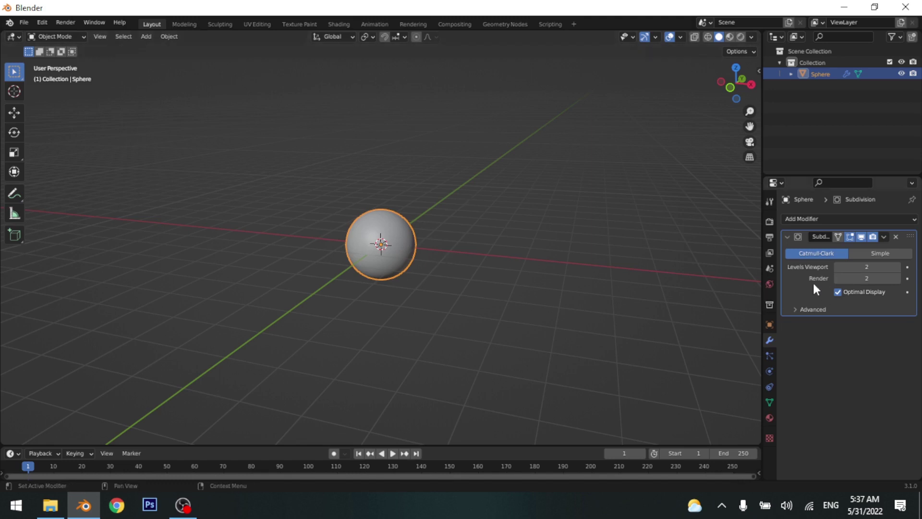
Apply the subdivision, add a new level-3 Subdivision with render level 3, and enlarge the timeline
key(ctrl+a)
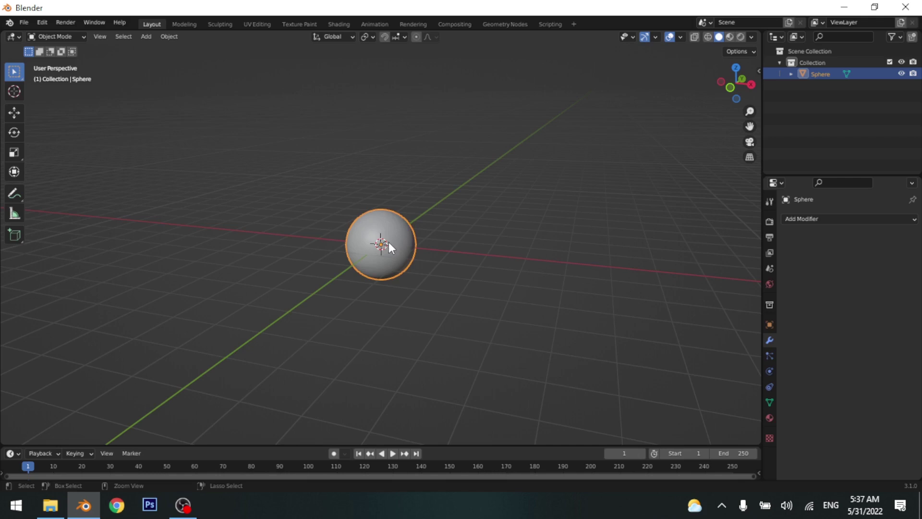
key(ctrl+3)
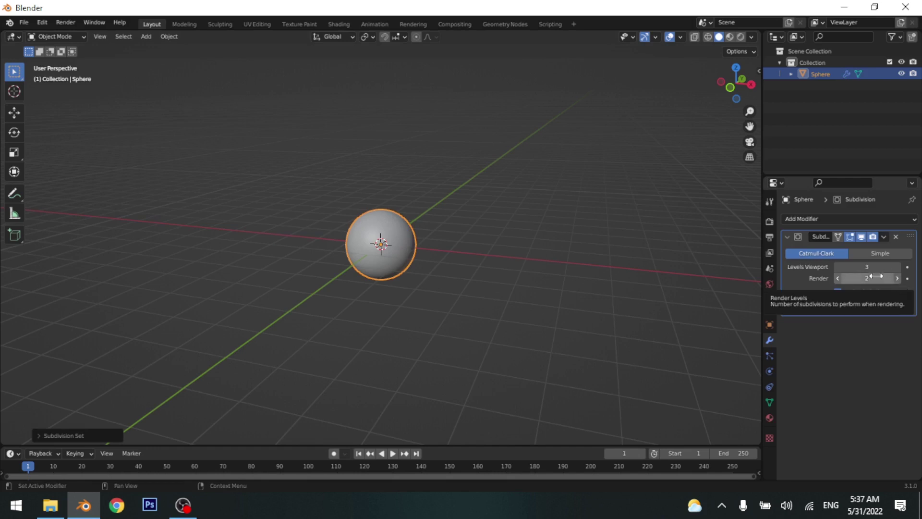
click(898, 278)
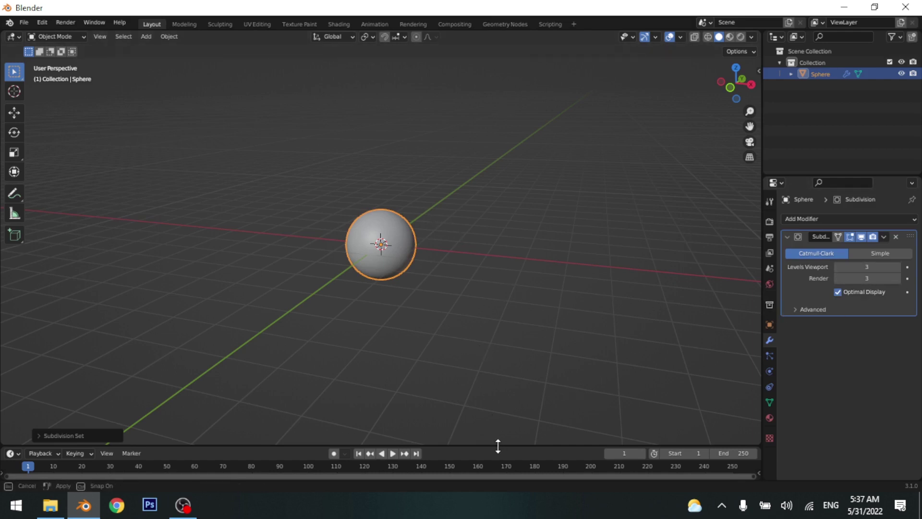
drag(498, 444, 538, 272)
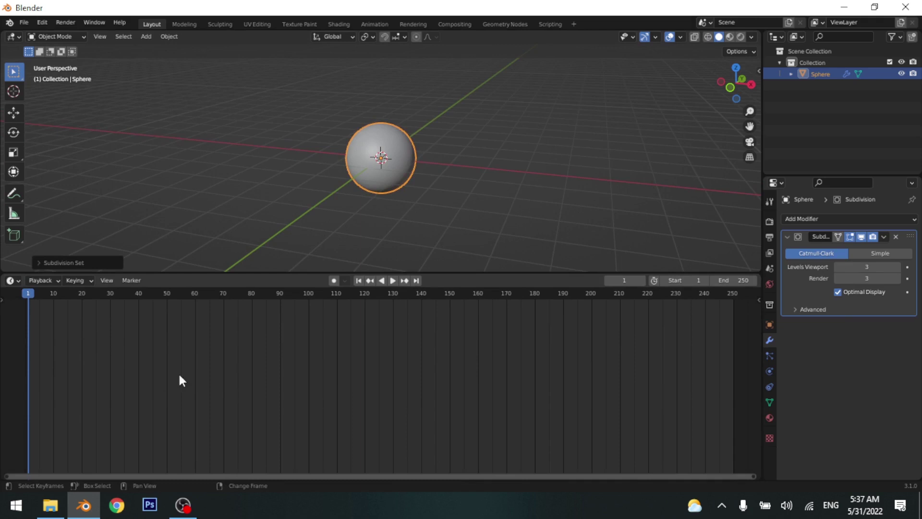
Turn the timeline into the Shader Editor, use Material Preview shading, and create a new material
key(shift+F3)
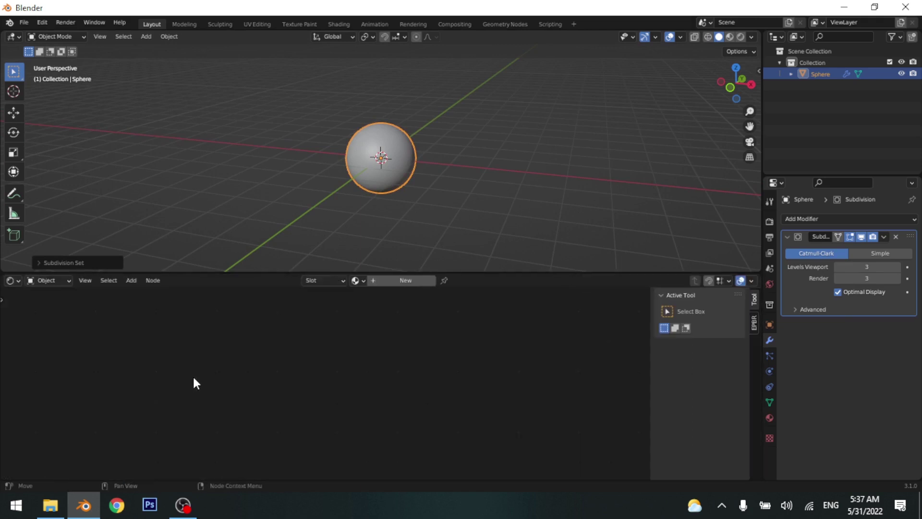
click(731, 37)
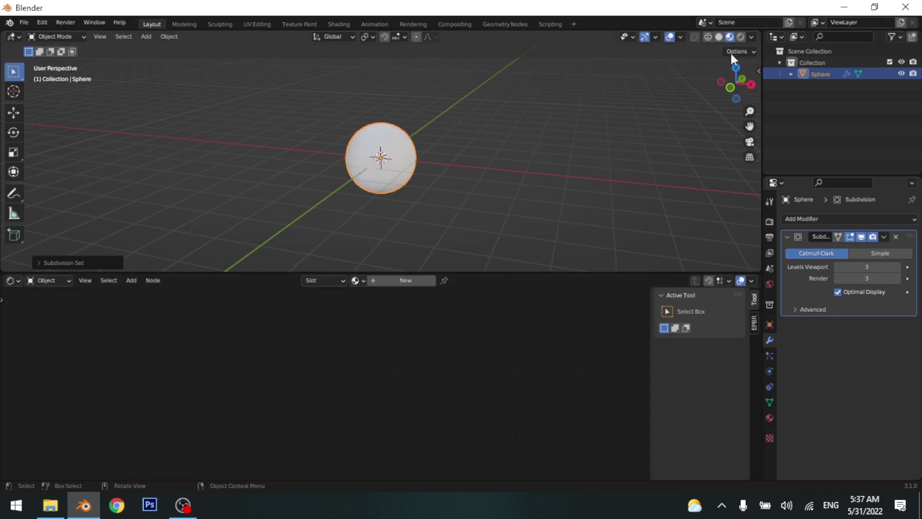
scroll(399, 179, down, 1)
scroll(414, 159, up, 2)
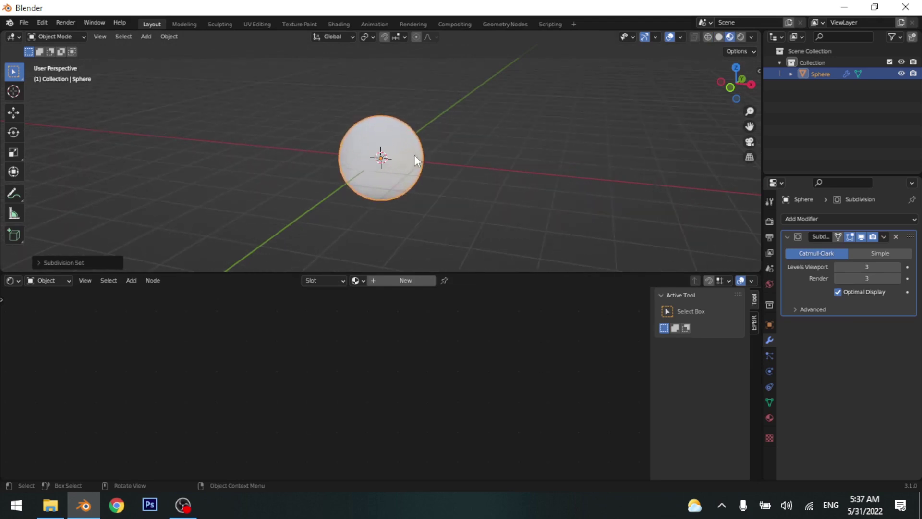
click(389, 280)
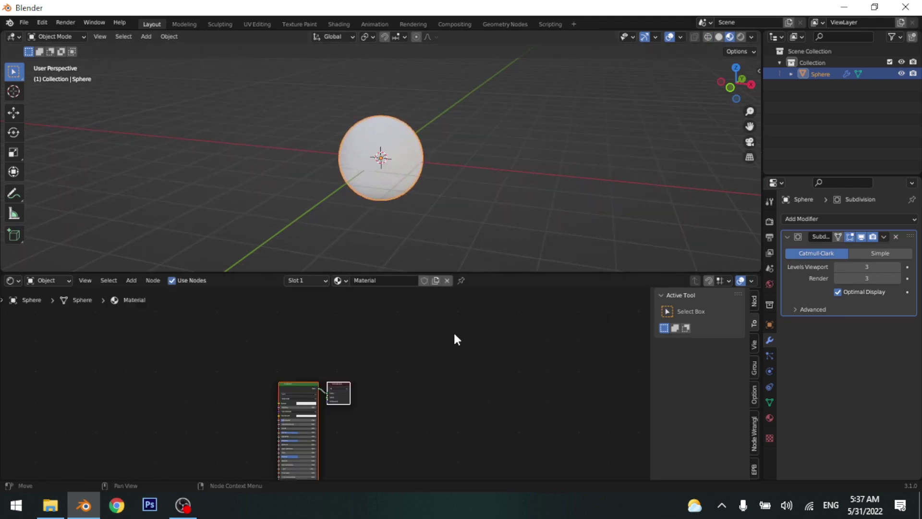
scroll(339, 378, up, 4)
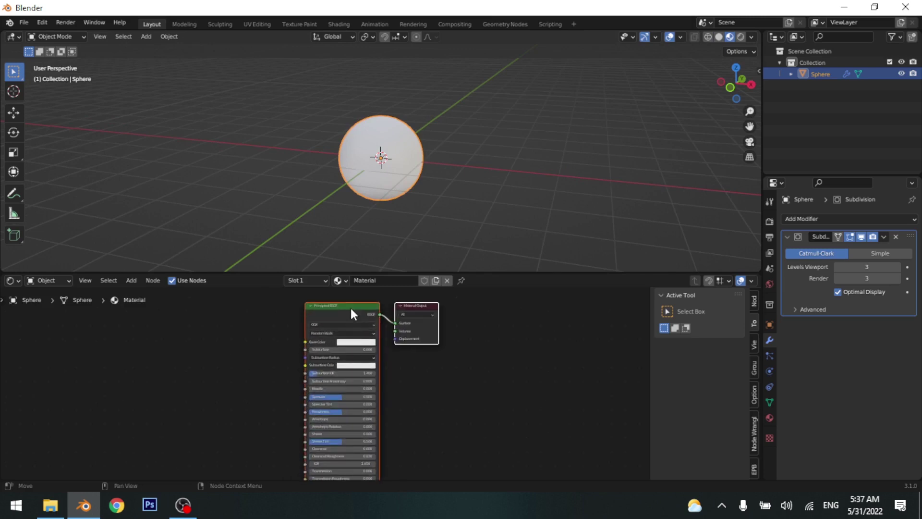
Move the Principled BSDF node beside Material Output and frame the nodes
mouse_move(347, 314)
mouse_down()
mouse_move(336, 303)
mouse_move(336, 313)
mouse_up()
scroll(336, 313, up, 1)
middle_drag(336, 312, 471, 370)
scroll(472, 370, down, 2)
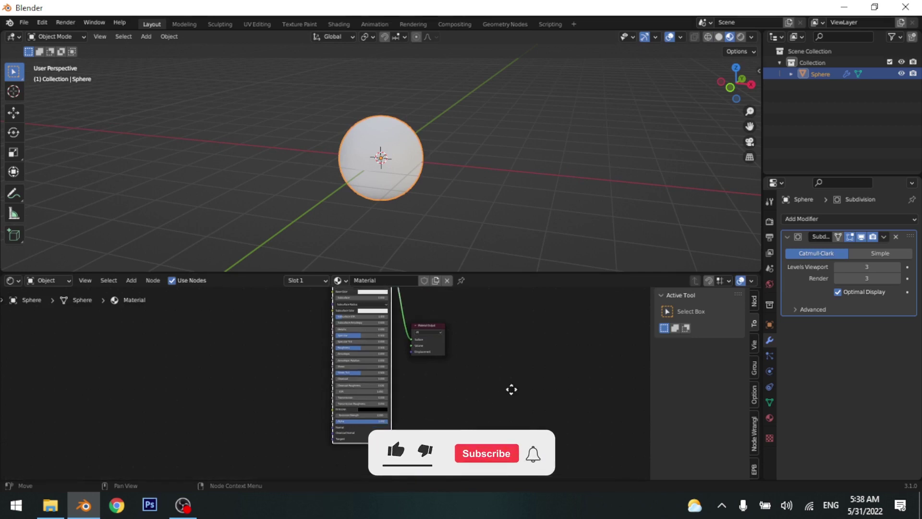
middle_drag(510, 389, 530, 400)
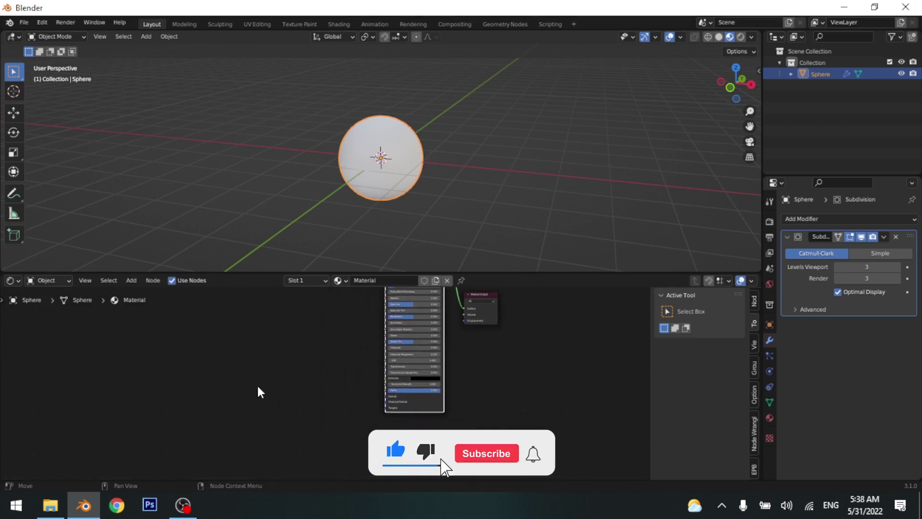
Add a Displacement node found by searching 'dis' and link it to the output's Displacement socket
key(shift+a)
mouse_move(258, 386)
click(246, 355)
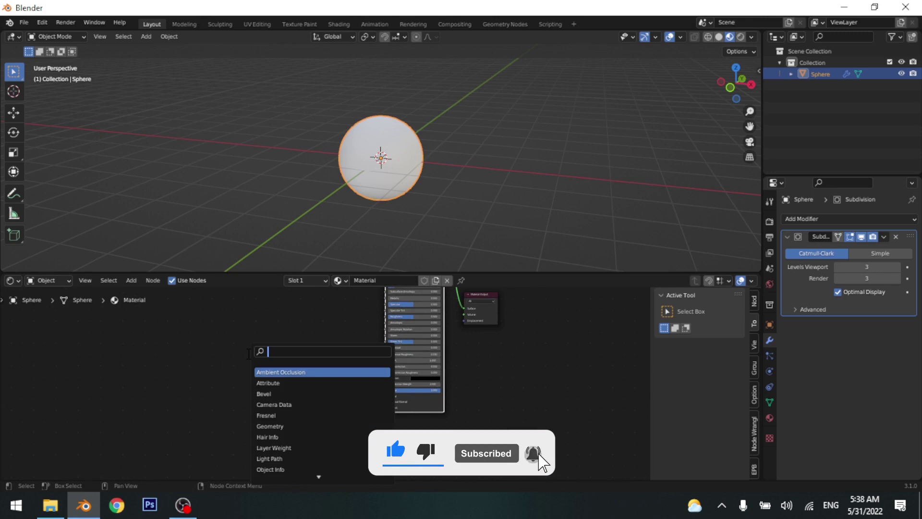
text(dis)
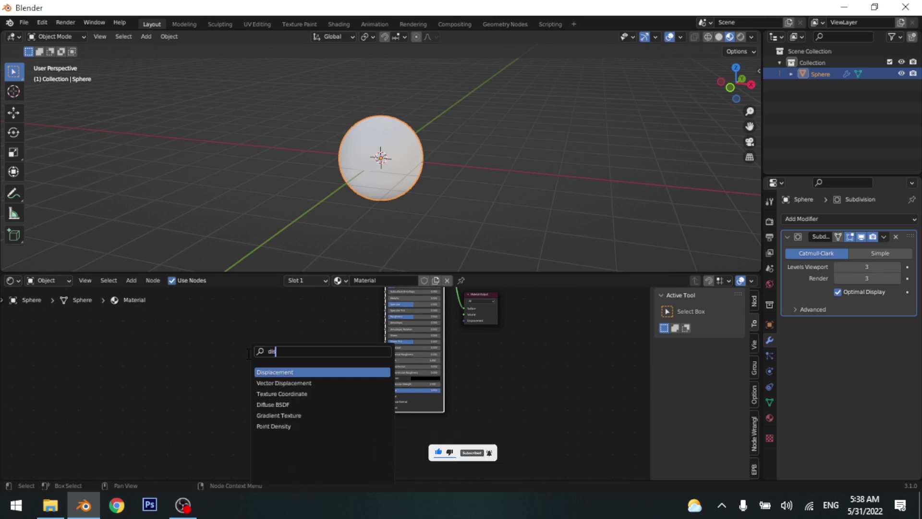
click(289, 371)
click(437, 438)
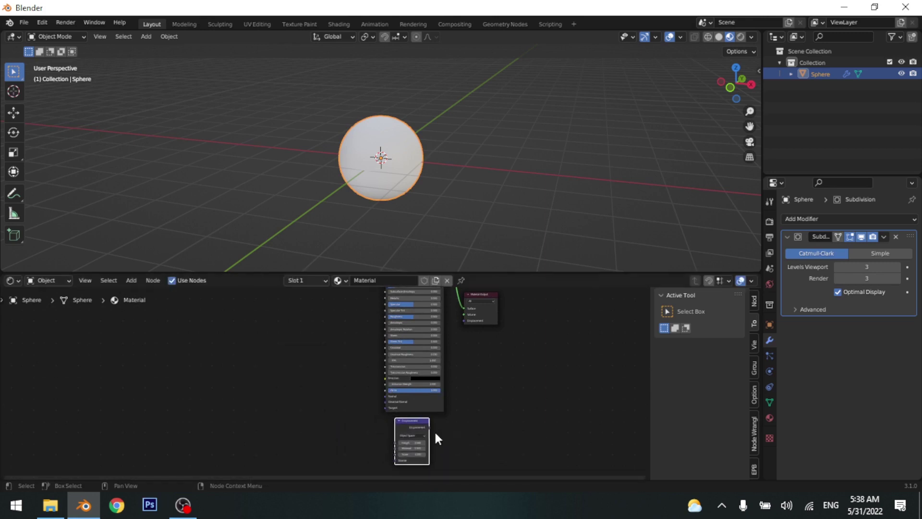
drag(430, 426, 465, 321)
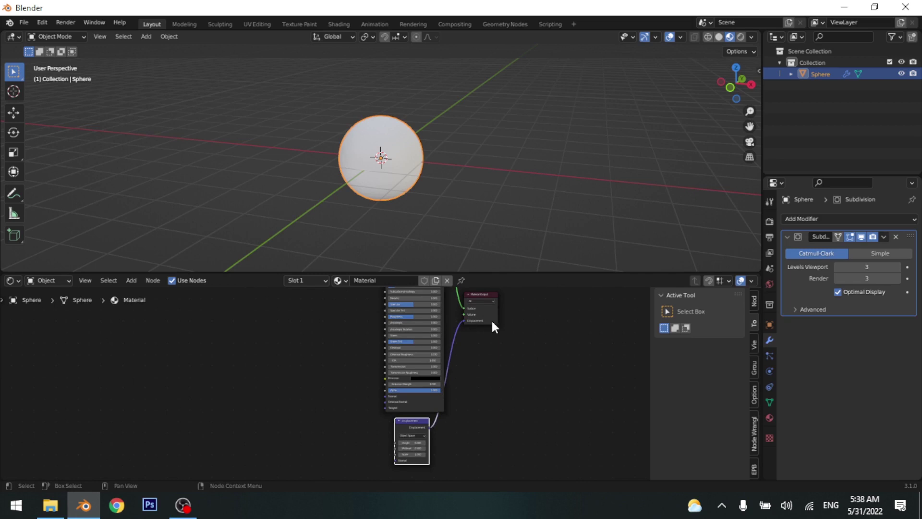
scroll(492, 331, up, 2)
scroll(490, 343, down, 3)
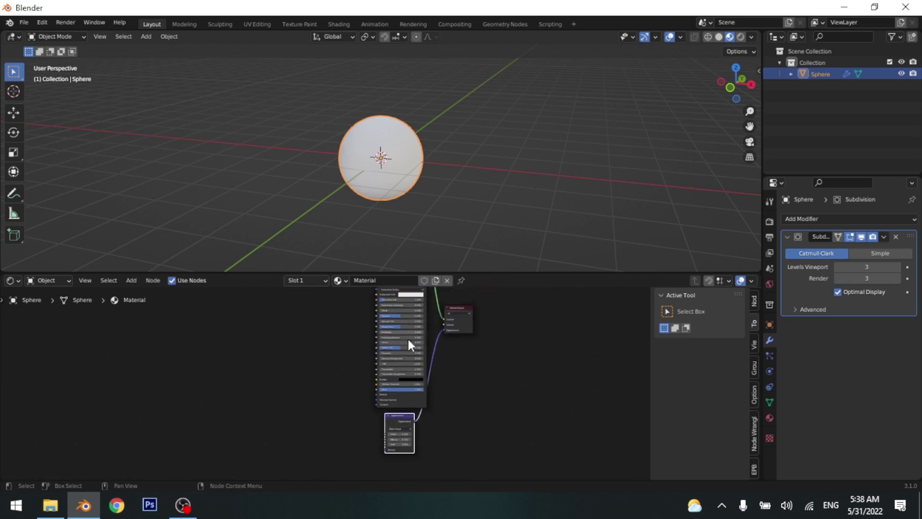
Add a Noise Texture node and connect its Fac output to the Displacement Height input
key(shift+a)
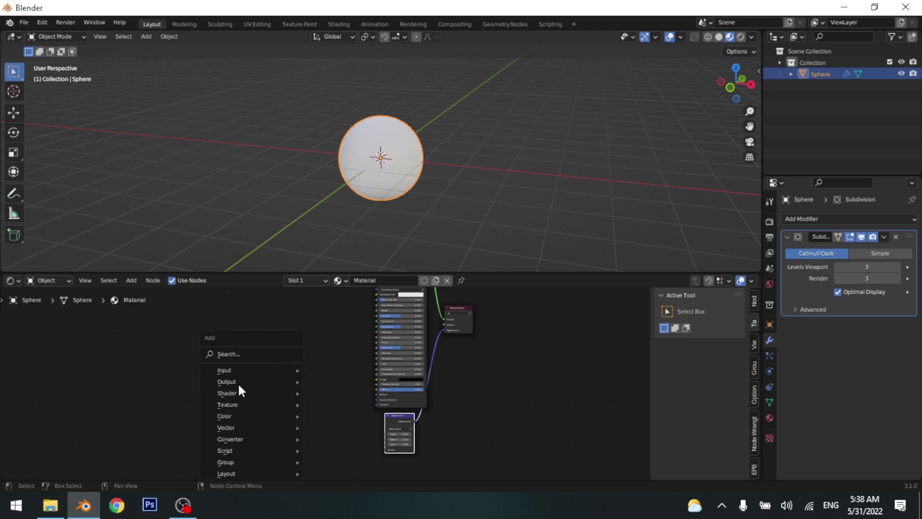
mouse_move(235, 404)
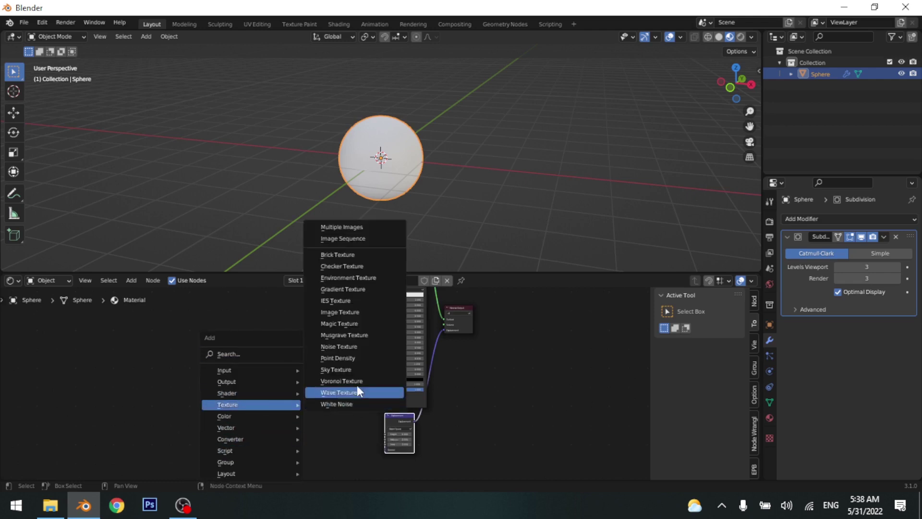
click(348, 350)
click(299, 408)
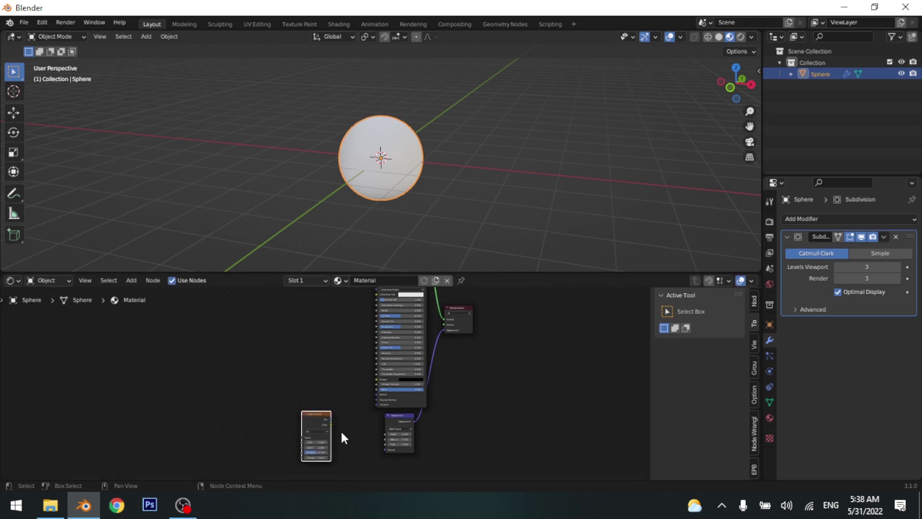
scroll(394, 445, up, 3)
middle_drag(394, 445, 412, 311)
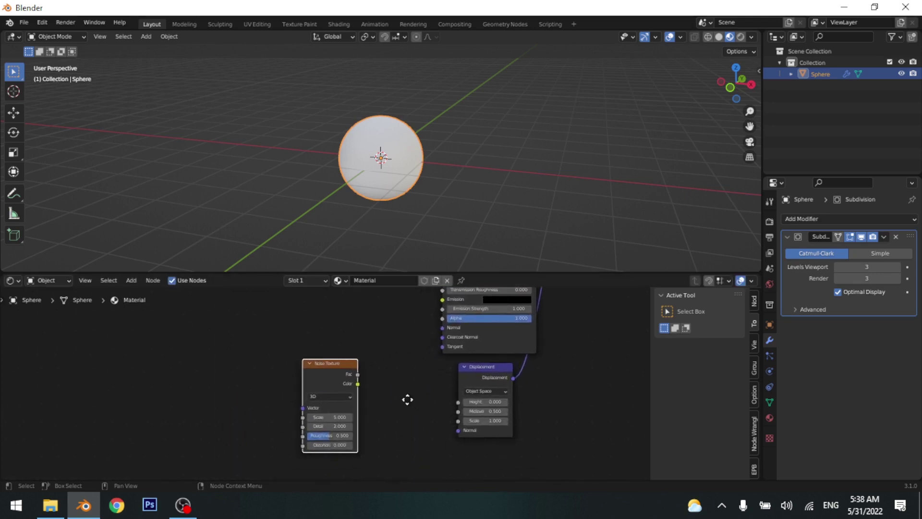
scroll(348, 358, up, 2)
drag(368, 374, 389, 379)
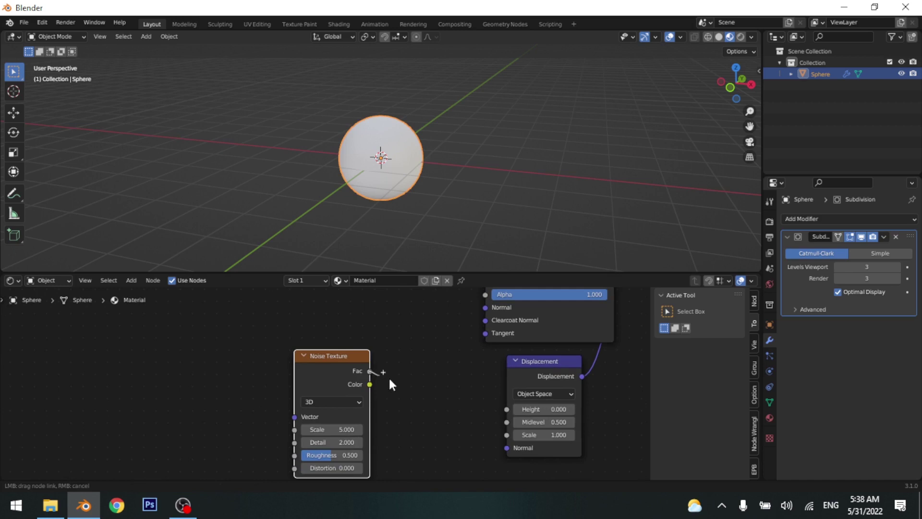
drag(441, 415, 509, 408)
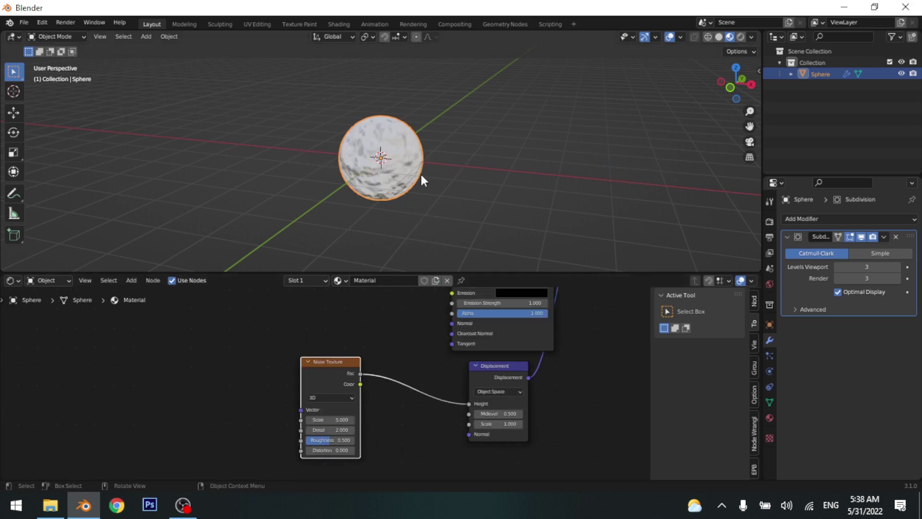
Orbit around the sphere to inspect its bumpy noise surface
scroll(387, 140, up, 5)
middle_drag(405, 241, 448, 138)
scroll(480, 214, down, 5)
scroll(448, 139, up, 5)
middle_drag(422, 194, 408, 99)
scroll(420, 137, down, 5)
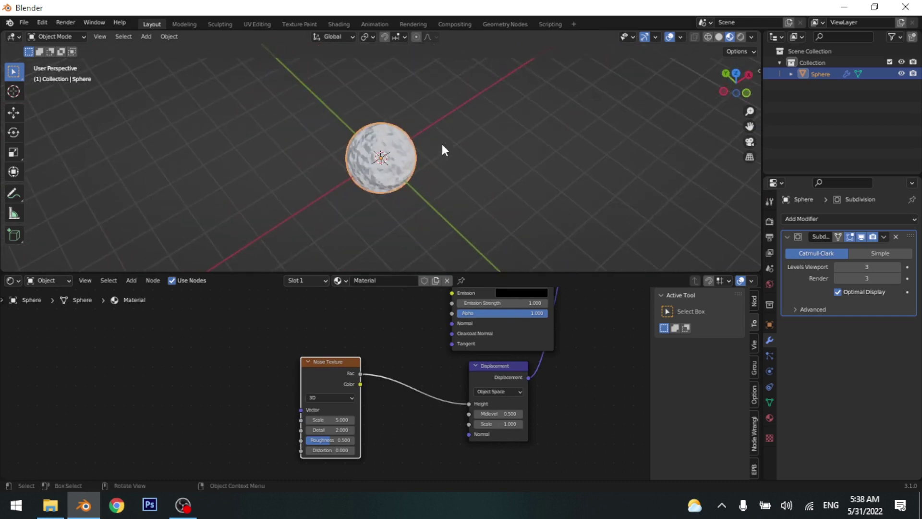
middle_drag(441, 142, 408, 103)
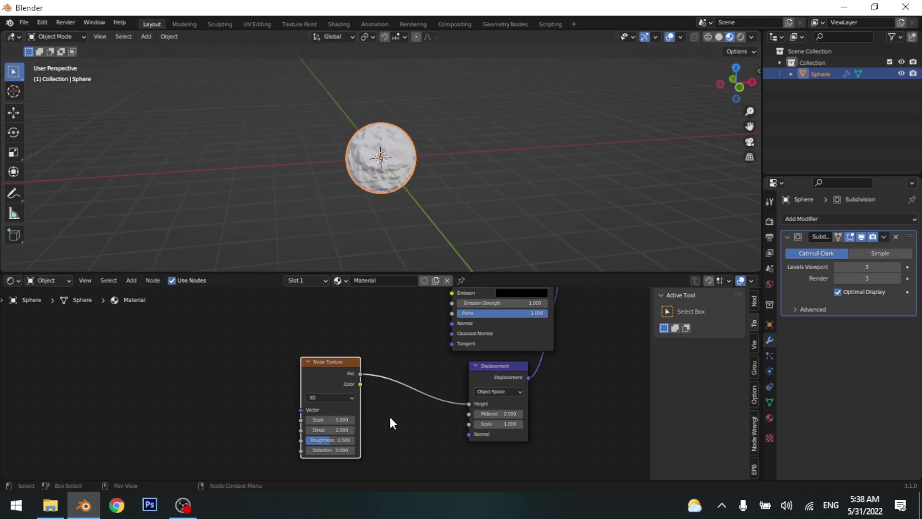
middle_drag(422, 428, 366, 406)
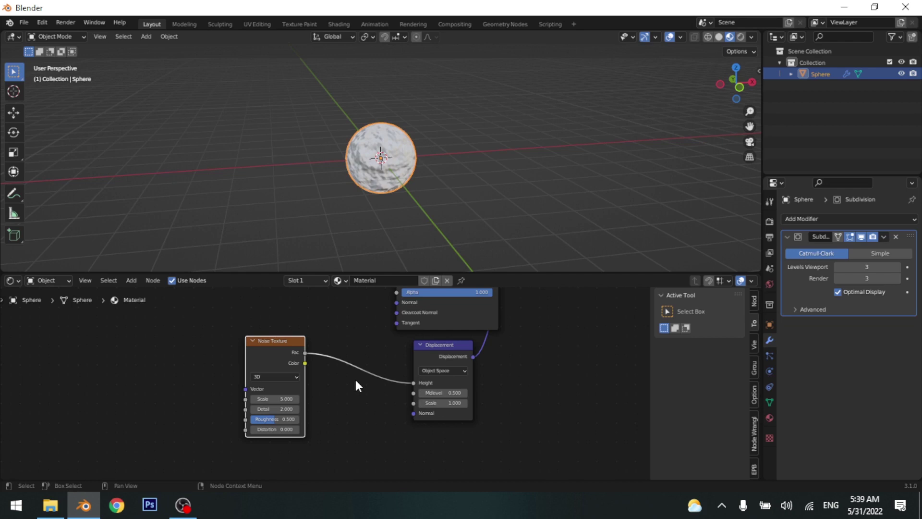
Add a Wave Texture node and drop it onto the Noise–Displacement link
key(shift+a)
mouse_move(357, 385)
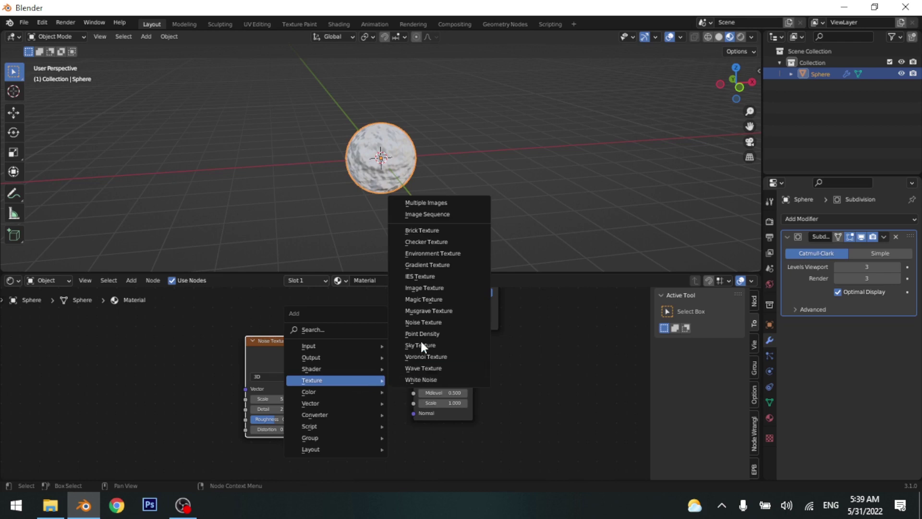
click(430, 367)
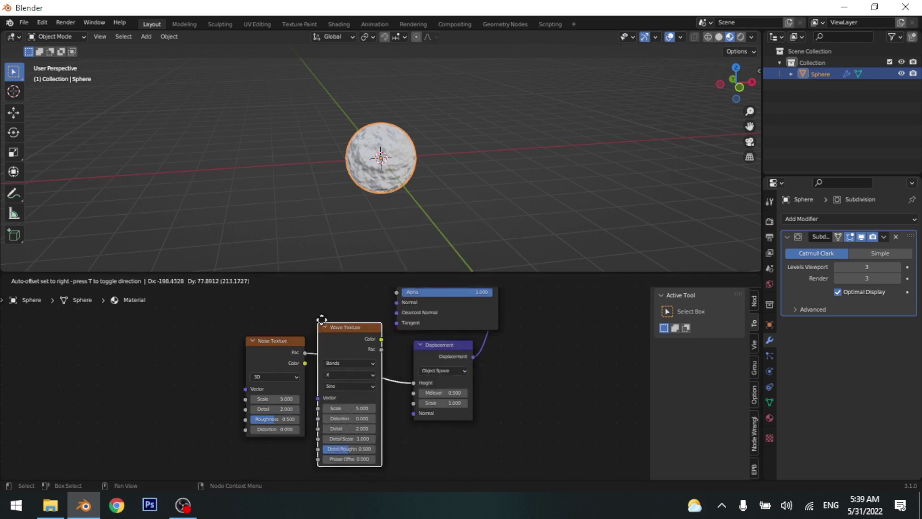
drag(322, 320, 336, 317)
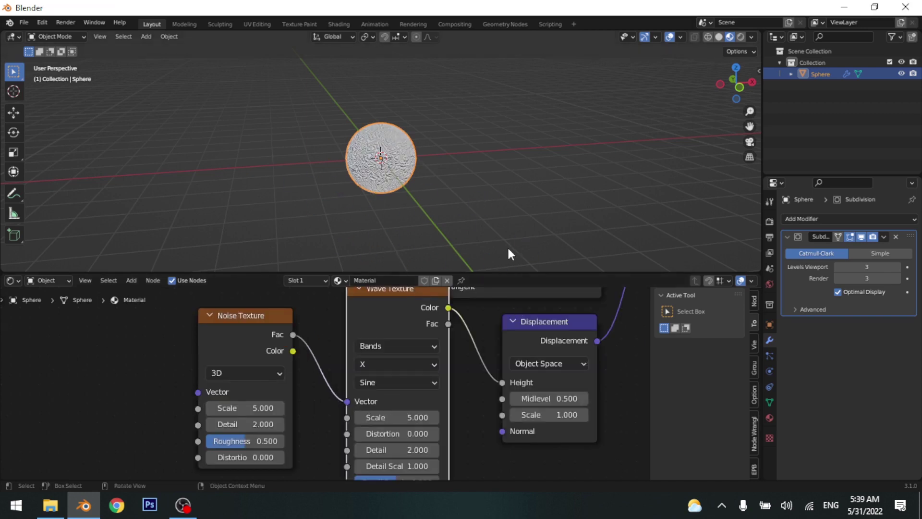
Orbit and zoom around the sphere to inspect the wavy marbled relief
middle_drag(404, 180, 404, 148)
scroll(358, 160, down, 3)
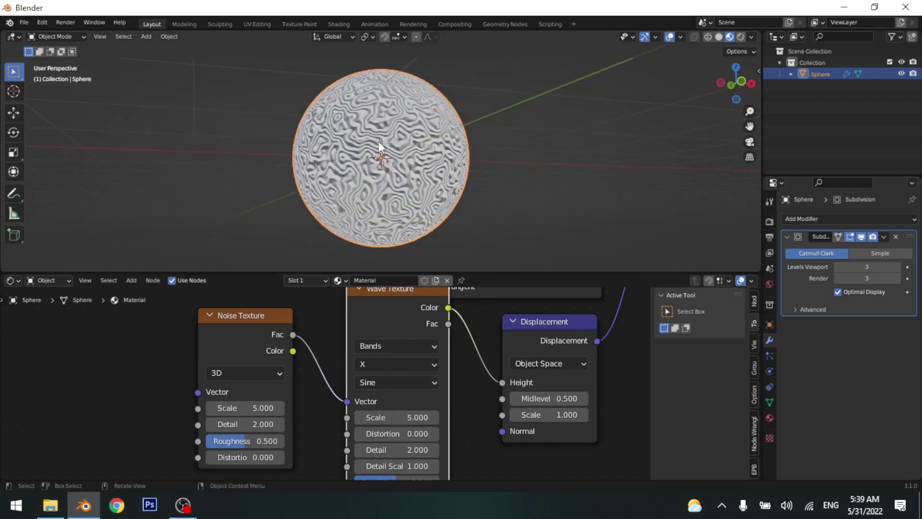
scroll(402, 173, up, 3)
middle_drag(406, 174, 434, 174)
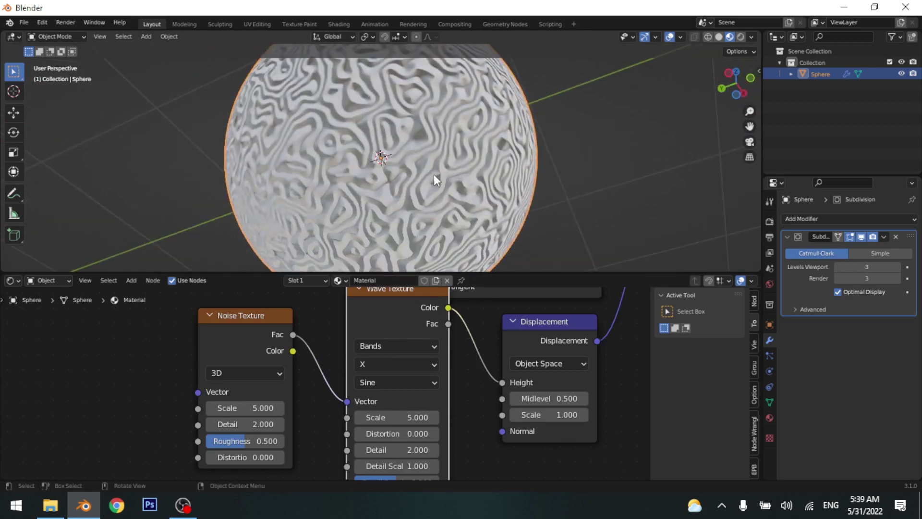
scroll(452, 137, down, 3)
middle_drag(463, 137, 405, 217)
scroll(405, 218, down, 4)
middle_drag(384, 171, 409, 207)
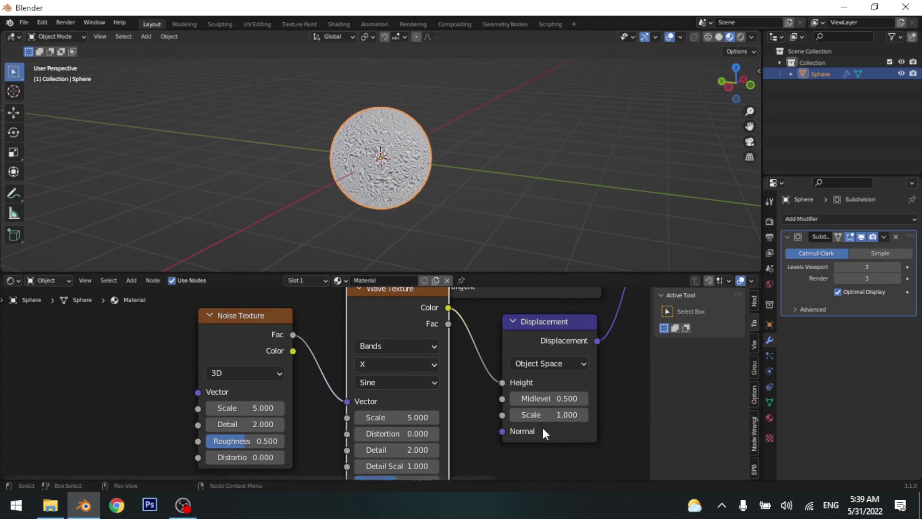
middle_drag(443, 399, 422, 418)
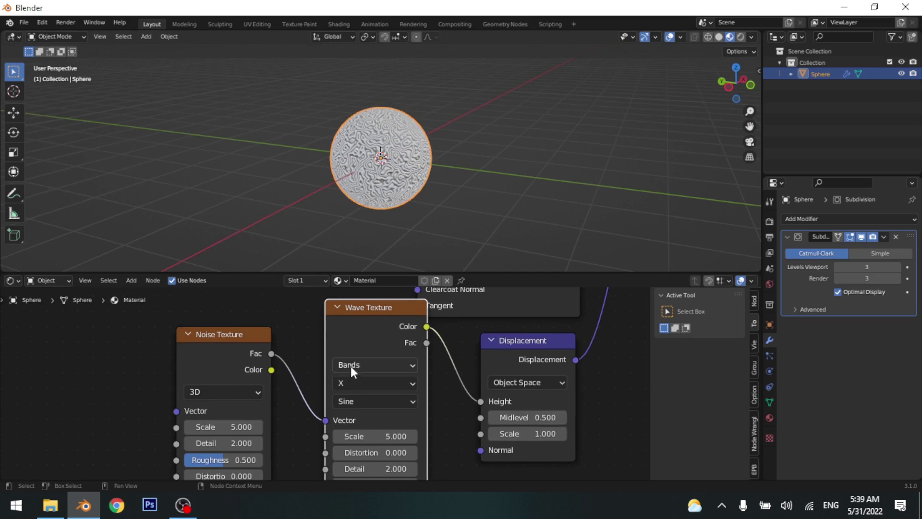
Change the Wave Texture type from Bands to Rings
click(358, 364)
click(366, 361)
click(371, 362)
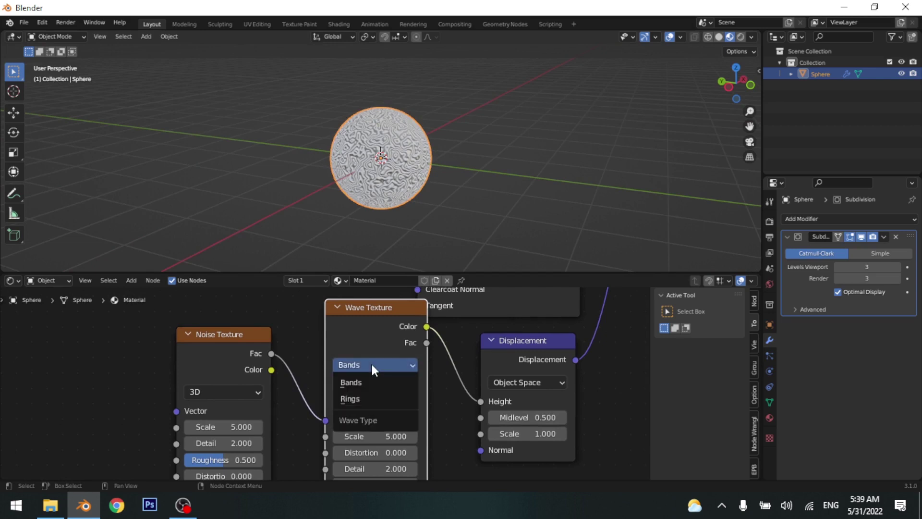
click(342, 399)
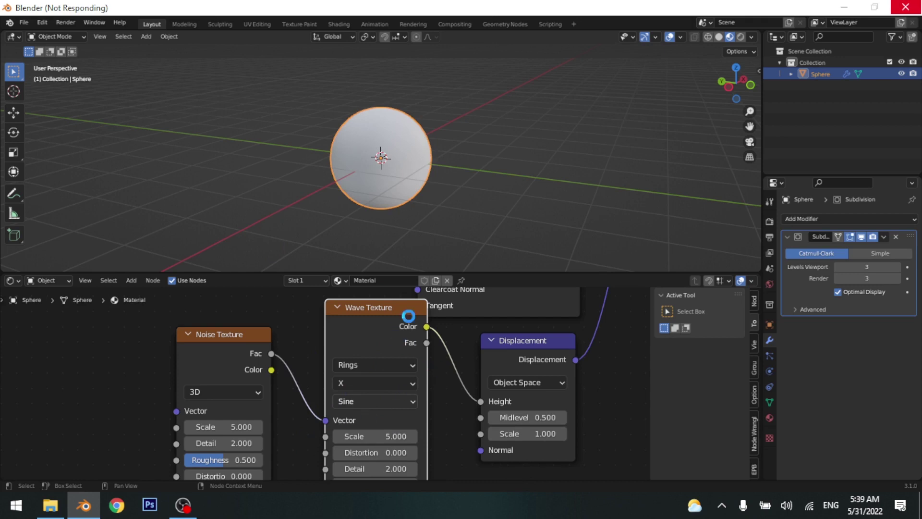
Set the Noise Texture to Scale 0.4, Detail 0 and Roughness 0.3
scroll(445, 143, up, 5)
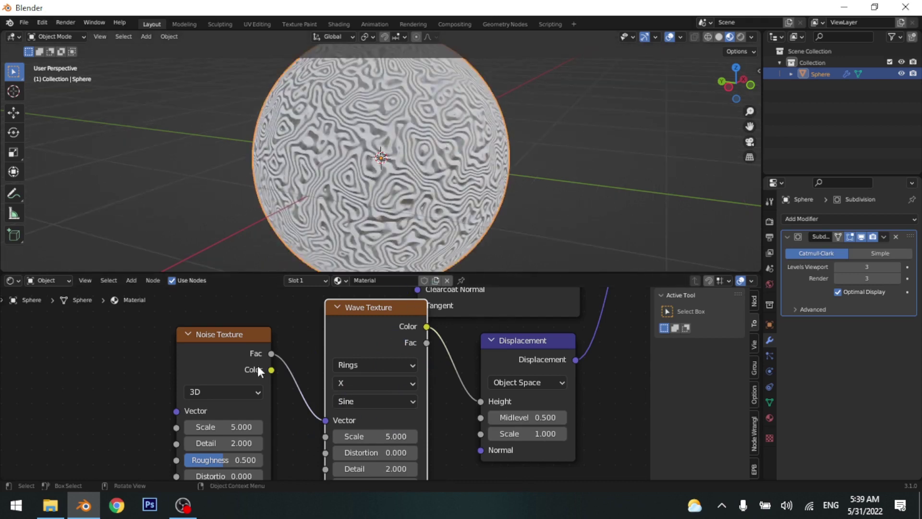
middle_drag(291, 422, 339, 381)
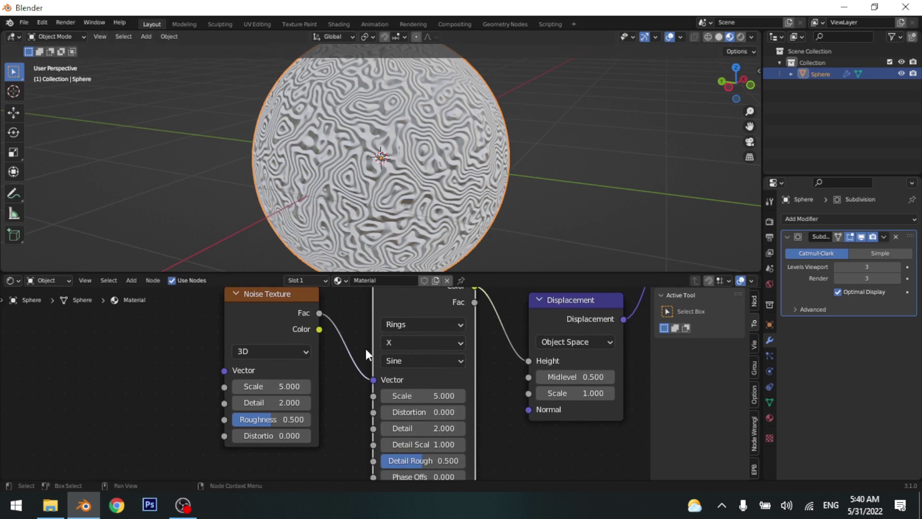
click(287, 386)
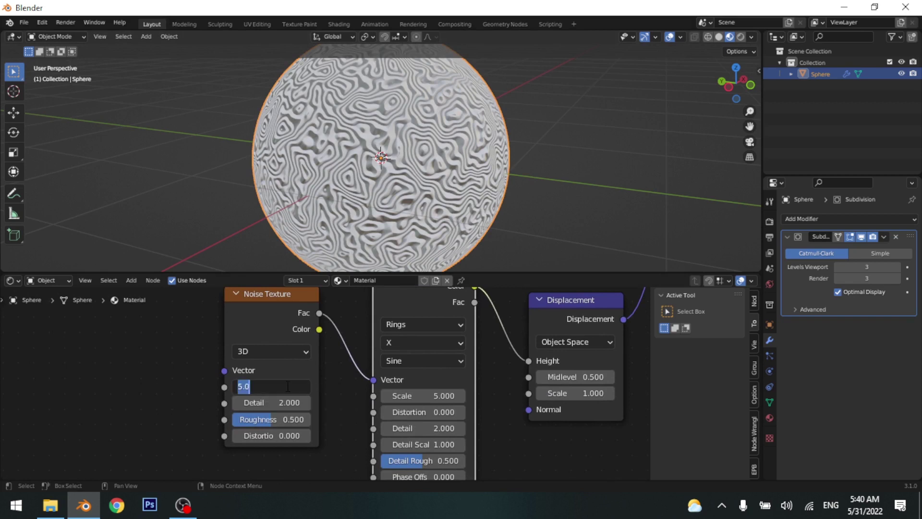
text(0.4)
key(Return)
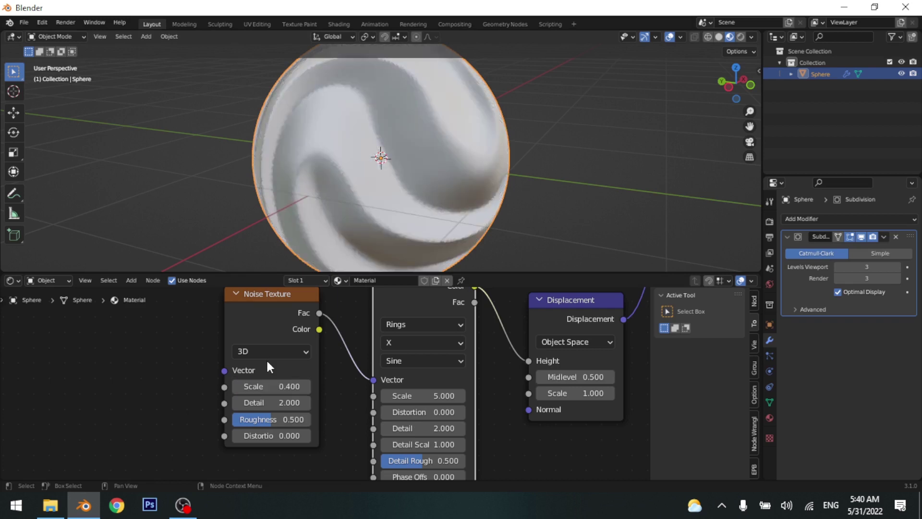
click(271, 403)
text(0)
key(Return)
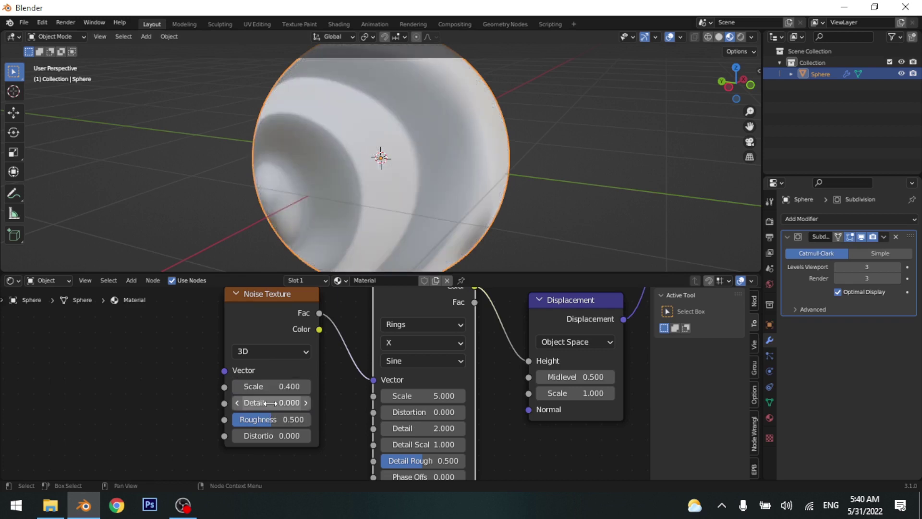
drag(276, 421, 255, 421)
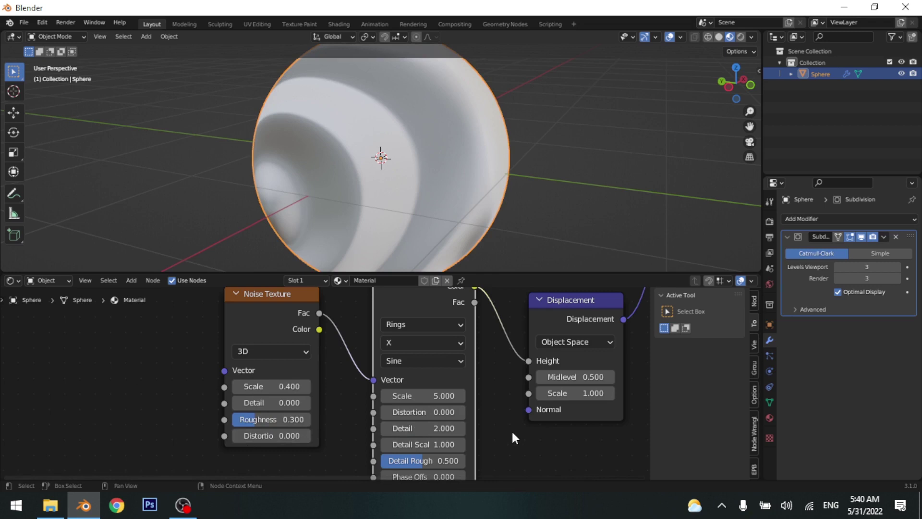
Rearrange the texture nodes and raise the Wave Scale from 5 to 6
middle_drag(512, 431, 480, 416)
middle_drag(476, 365, 459, 415)
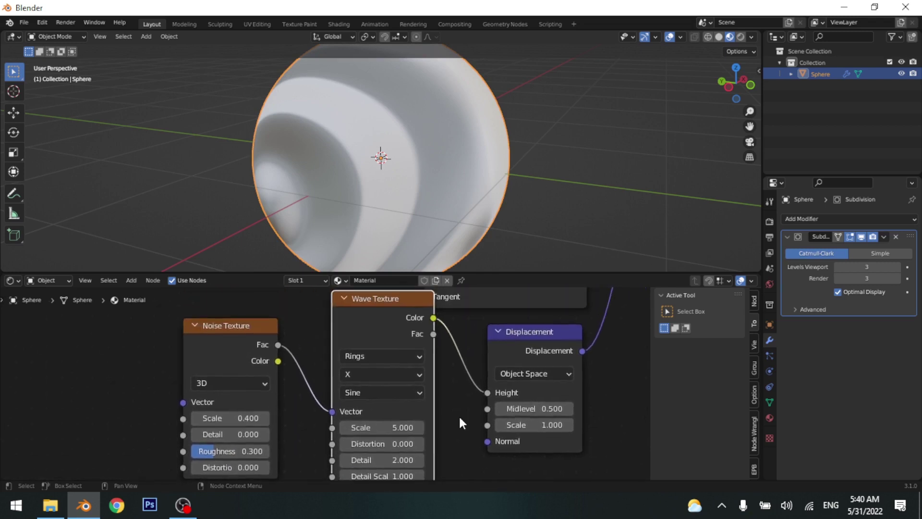
drag(365, 309, 374, 341)
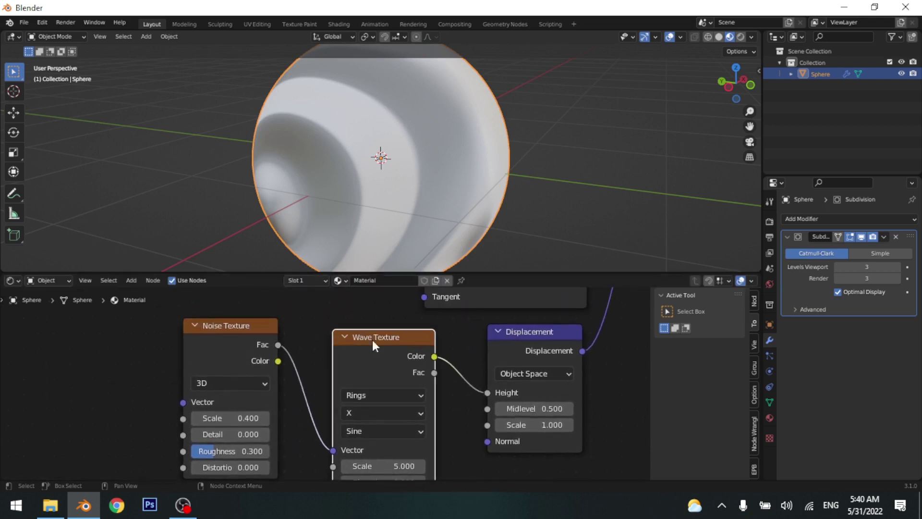
middle_drag(454, 388, 450, 324)
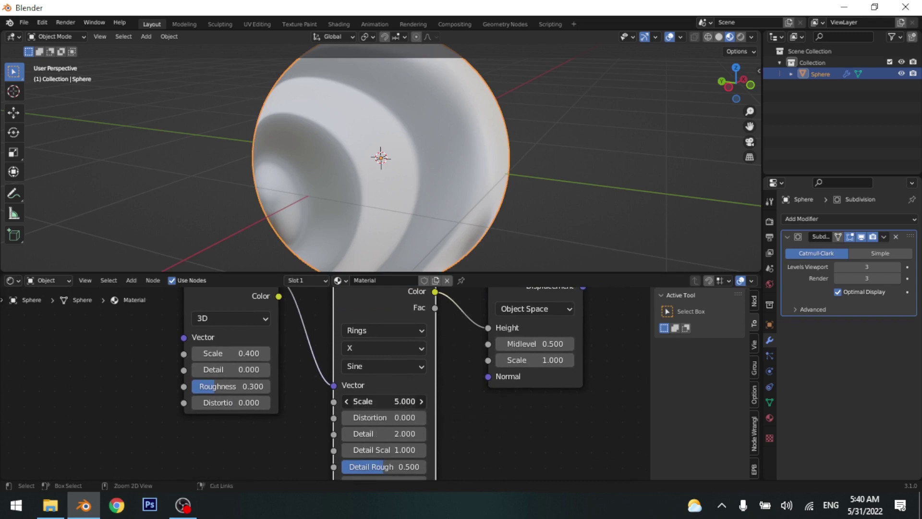
drag(380, 401, 399, 401)
Keep Wave Distortion and Detail at 0, and zero Detail Scale and Detail Roughness
middle_drag(370, 267, 421, 173)
middle_drag(447, 441, 418, 391)
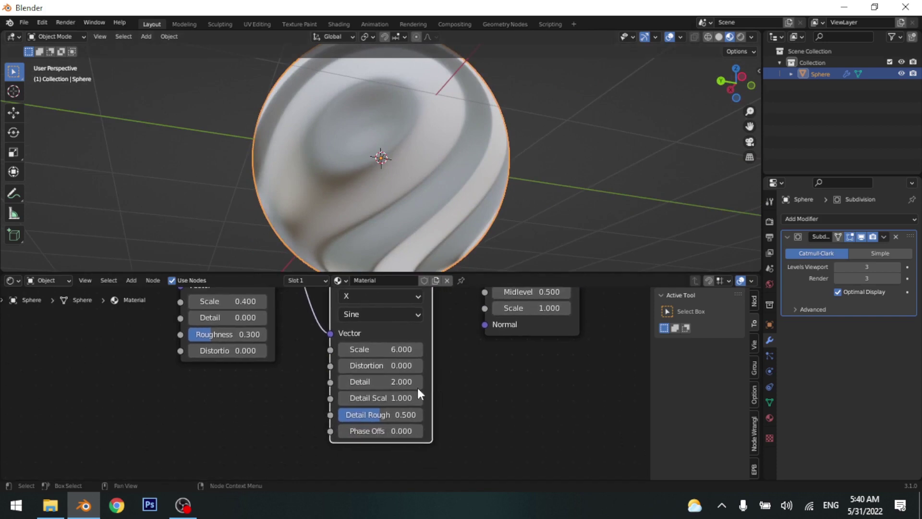
mouse_move(401, 366)
mouse_down()
mouse_move(422, 366)
mouse_move(401, 365)
mouse_up()
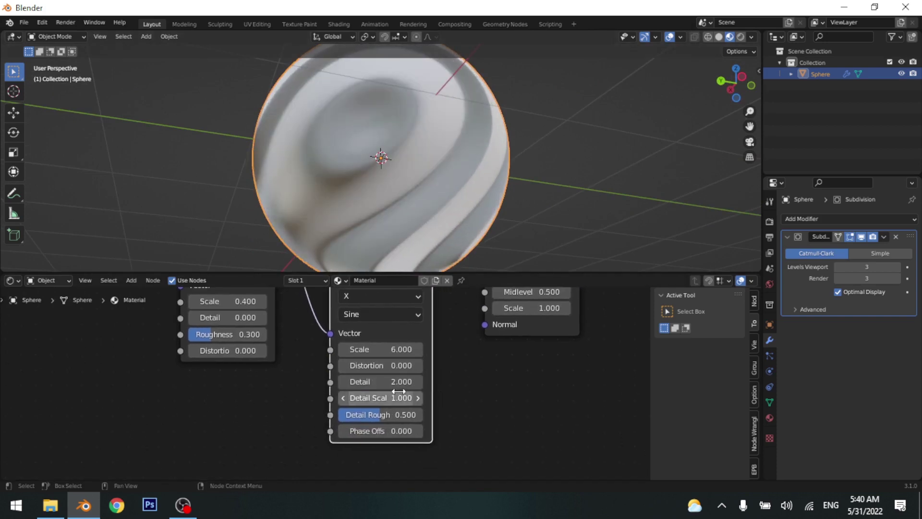
click(393, 382)
key(Escape)
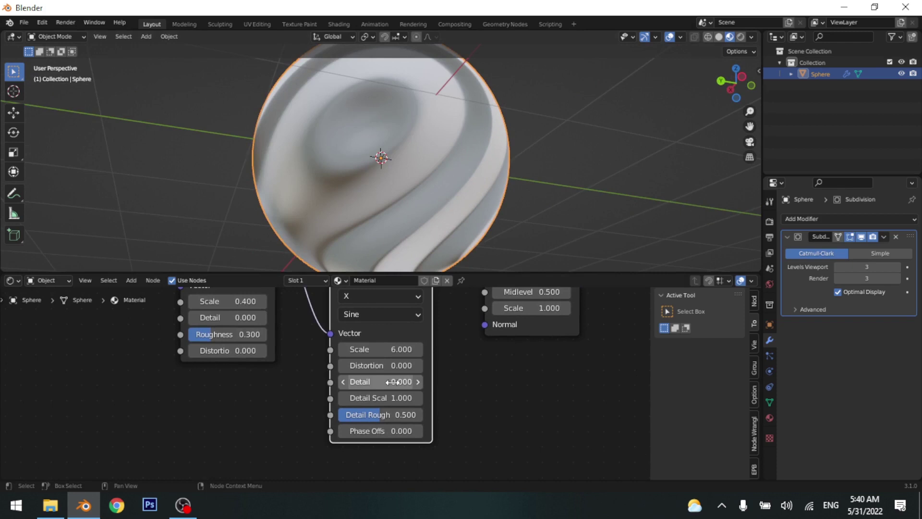
click(389, 398)
text(0)
key(Return)
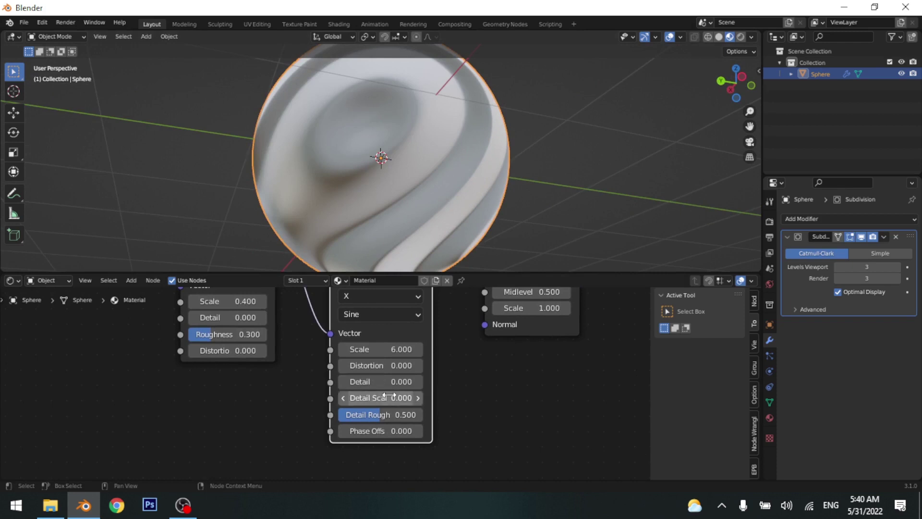
drag(409, 416, 358, 416)
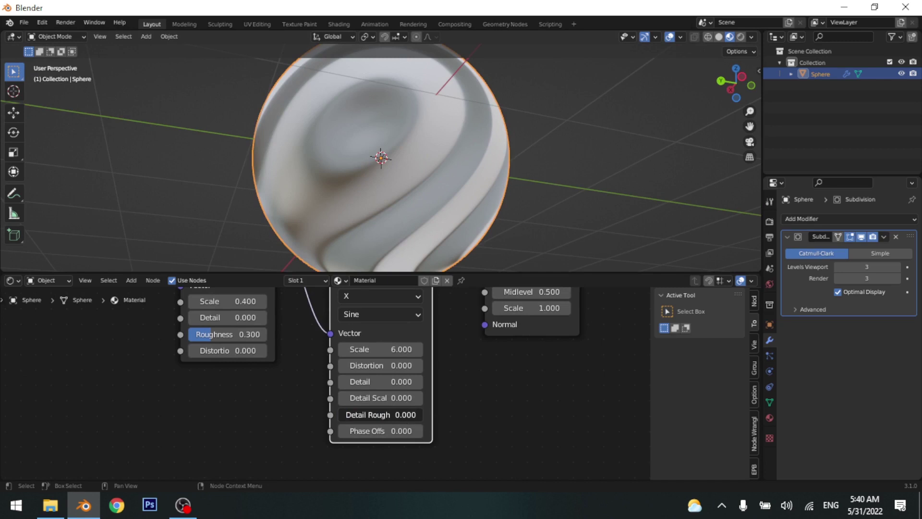
middle_drag(579, 375, 508, 430)
Orbit around the sphere to inspect the smooth ring ridges
scroll(454, 199, down, 4)
middle_drag(454, 198, 499, 175)
scroll(510, 224, up, 3)
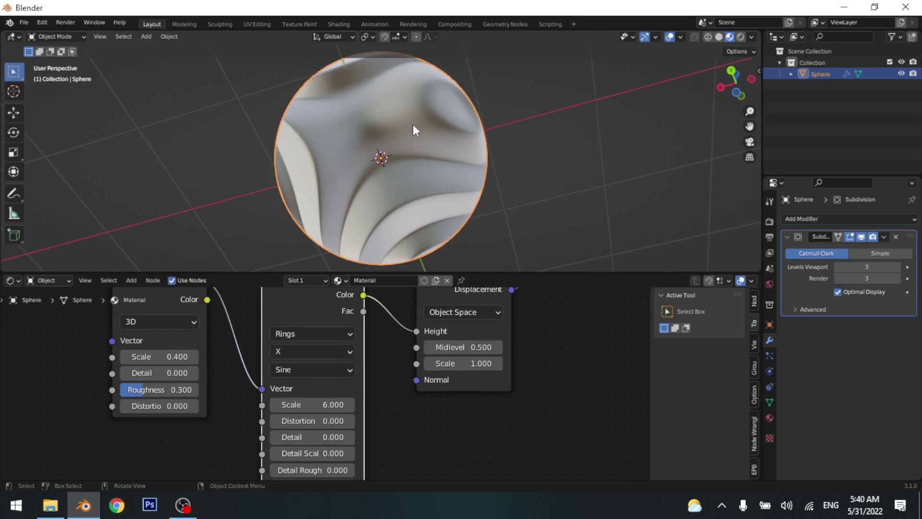
middle_drag(414, 124, 452, 176)
scroll(459, 176, up, 1)
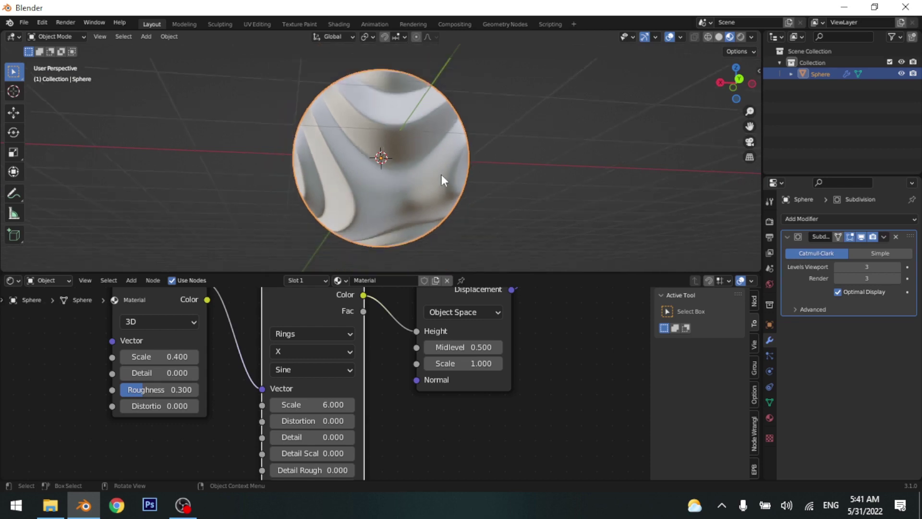
scroll(462, 186, down, 3)
middle_drag(493, 200, 306, 180)
scroll(487, 386, down, 2)
middle_drag(516, 372, 436, 408)
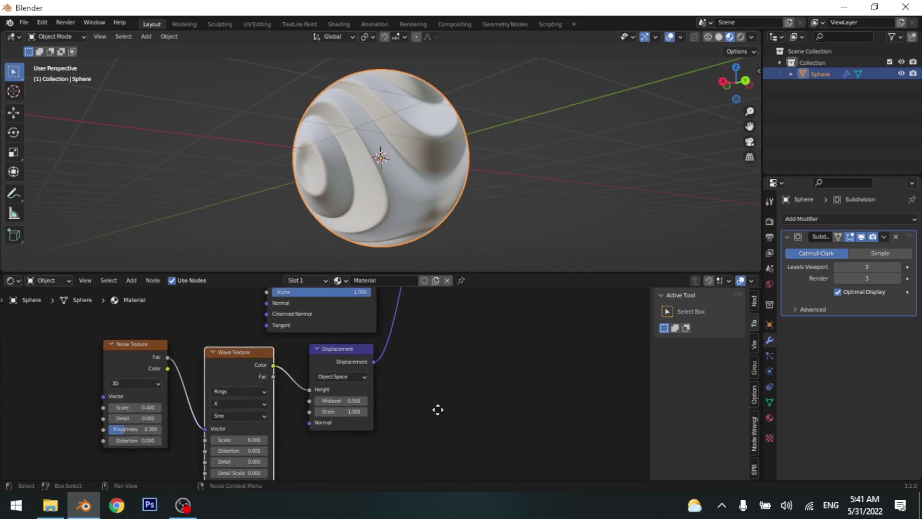
scroll(320, 366, up, 2)
Reposition the Displacement node further right in the node graph
click(340, 347)
key(g)
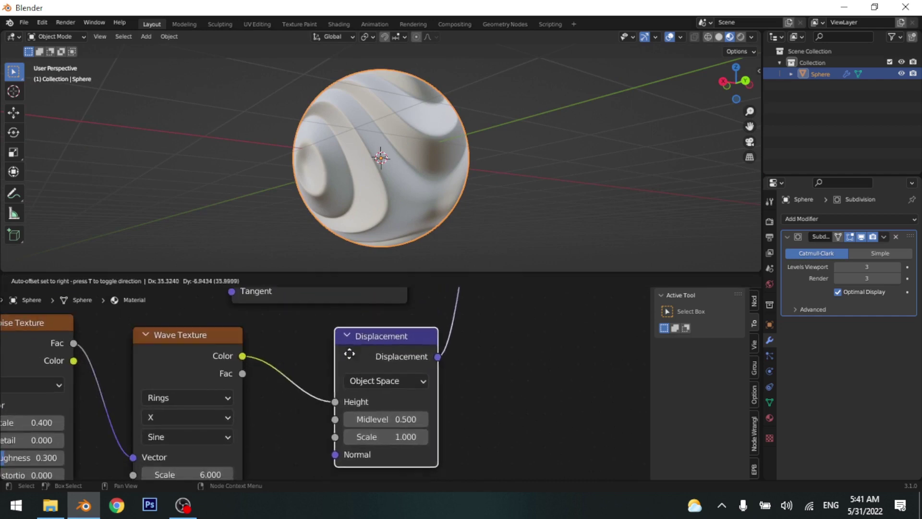
click(322, 354)
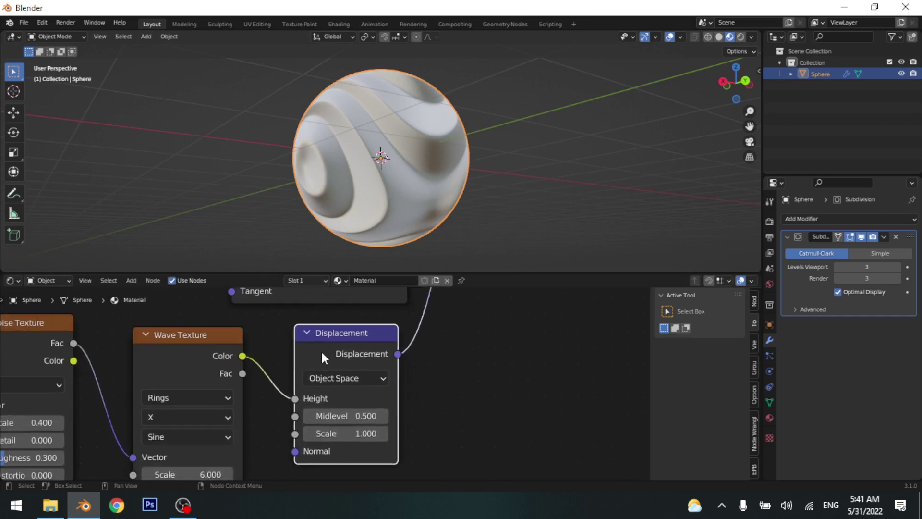
key(g)
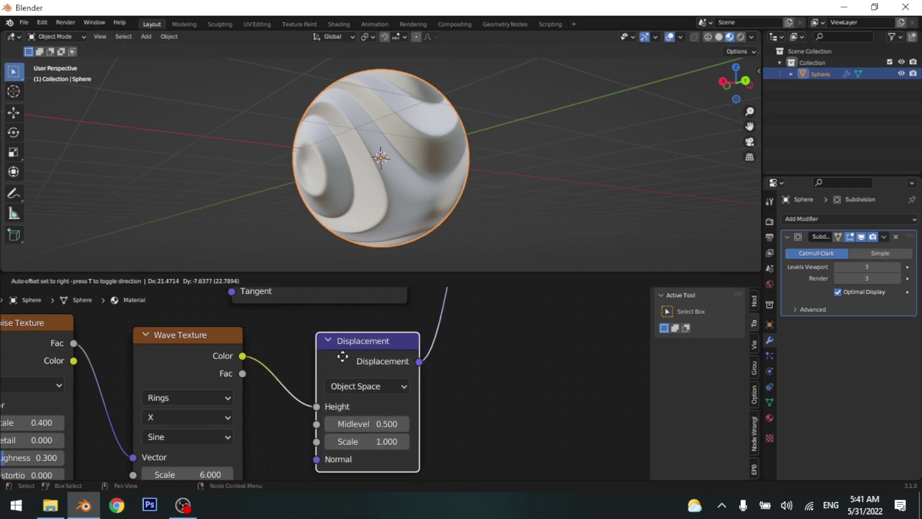
click(332, 358)
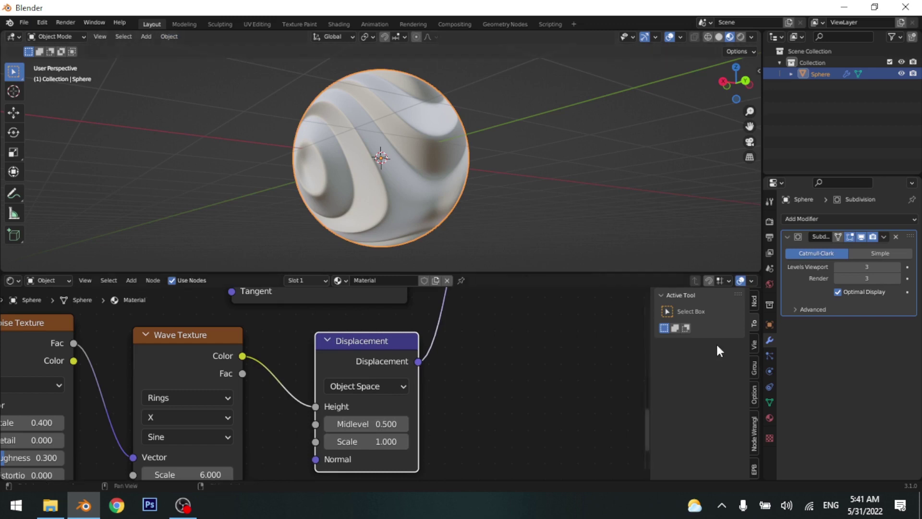
Switch the render engine to Cycles
click(769, 221)
click(860, 218)
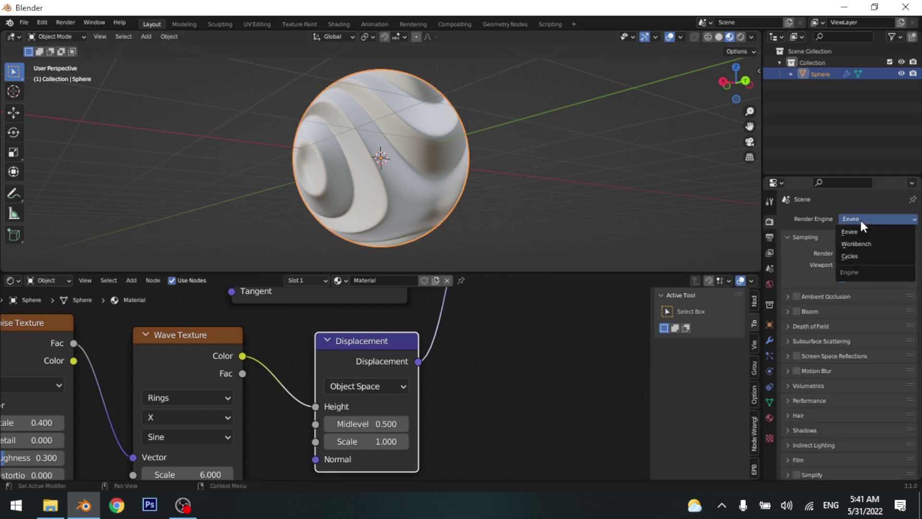
click(849, 258)
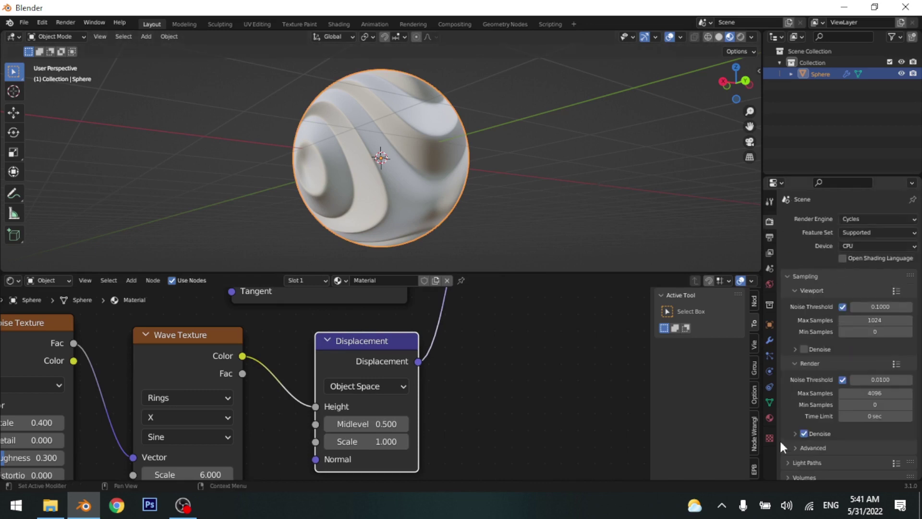
Set the material's displacement method to Displacement Only and view the result
click(770, 418)
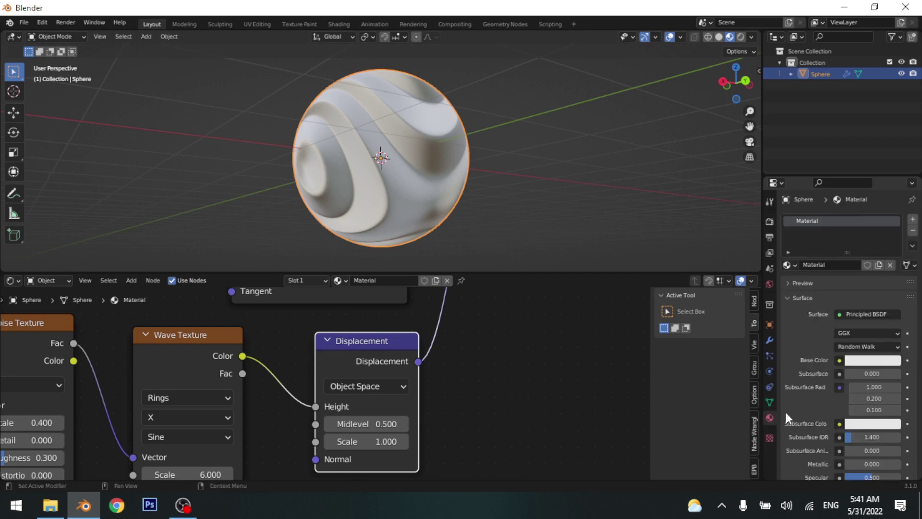
scroll(851, 339, down, 15)
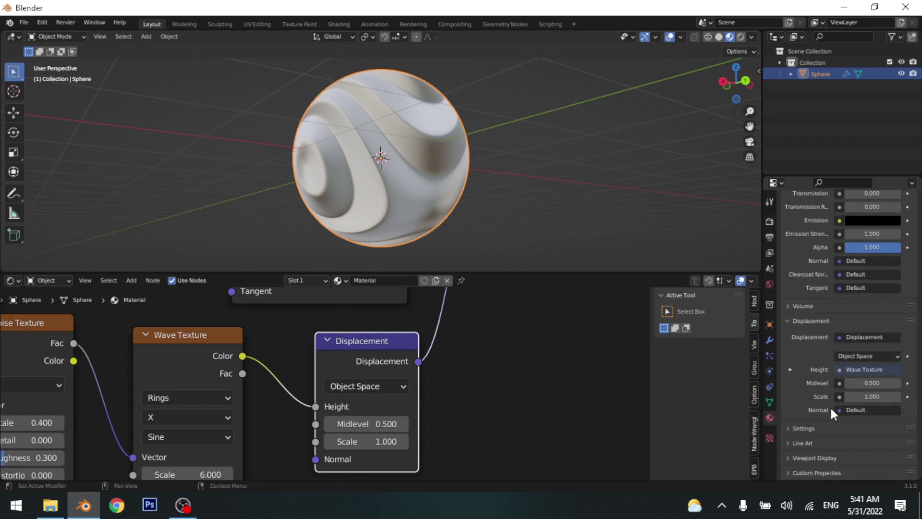
click(811, 428)
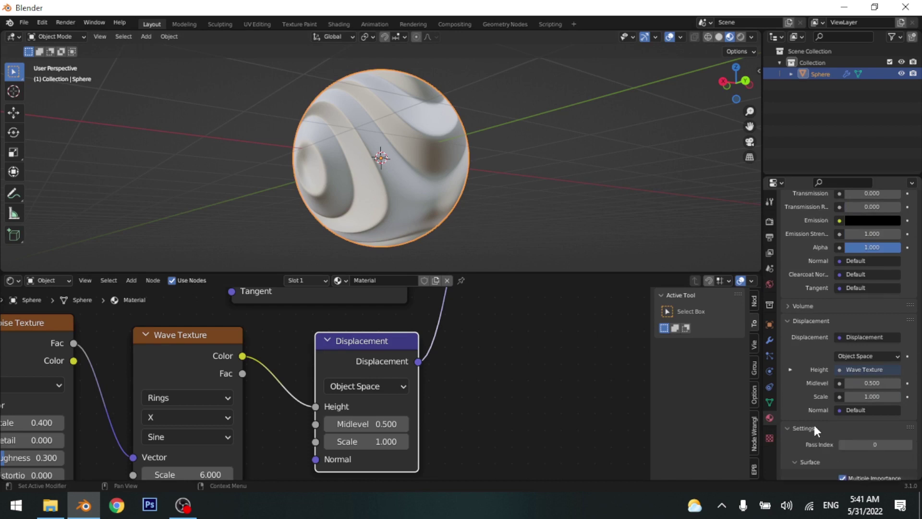
scroll(835, 441, down, 6)
click(864, 356)
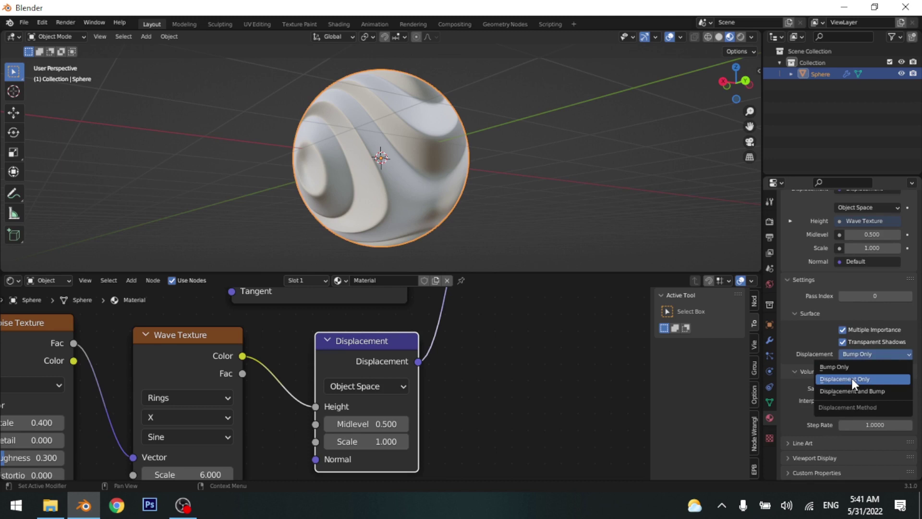
click(852, 378)
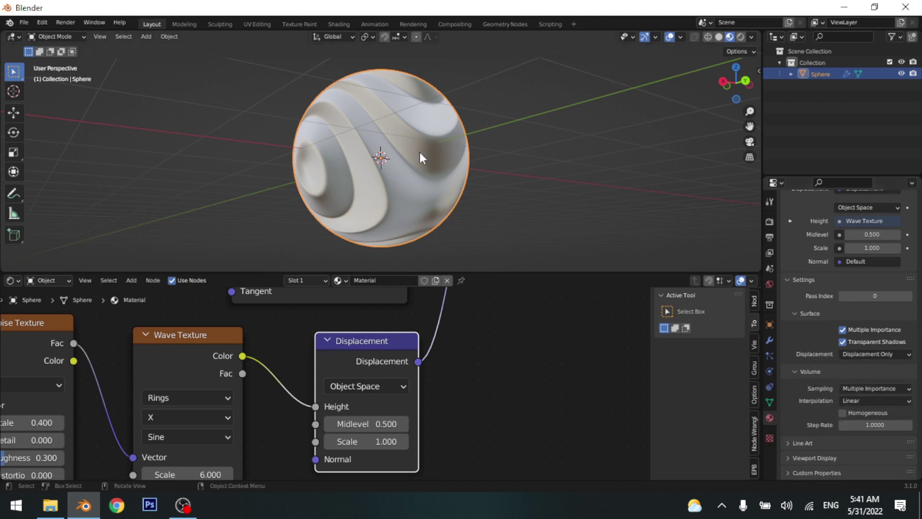
middle_drag(373, 171, 461, 137)
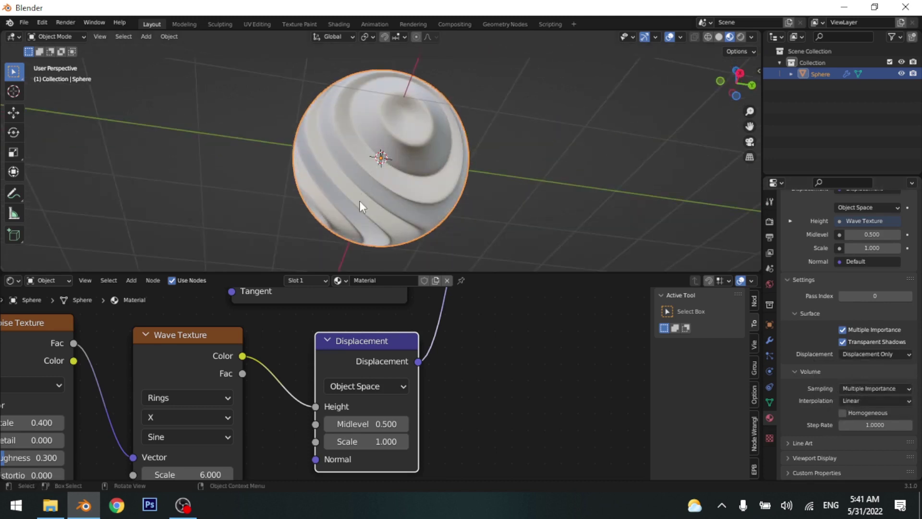
middle_drag(335, 168, 379, 188)
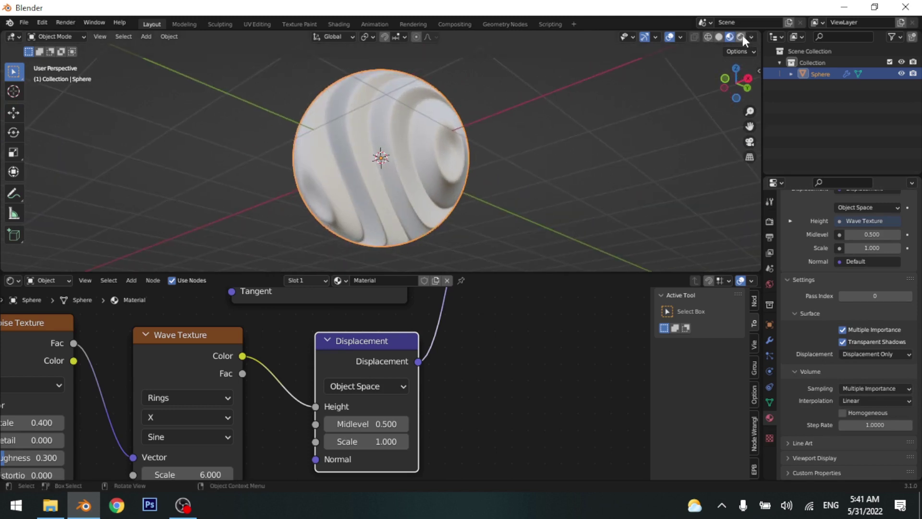
Switch to rendered shading, hide overlays, and disable Scene Lights and Scene World
key(z)
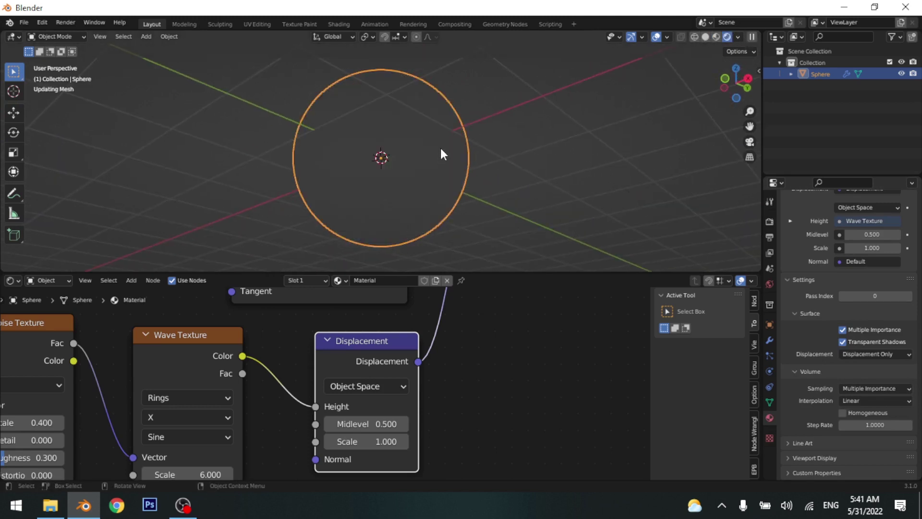
key(shift+alt+z)
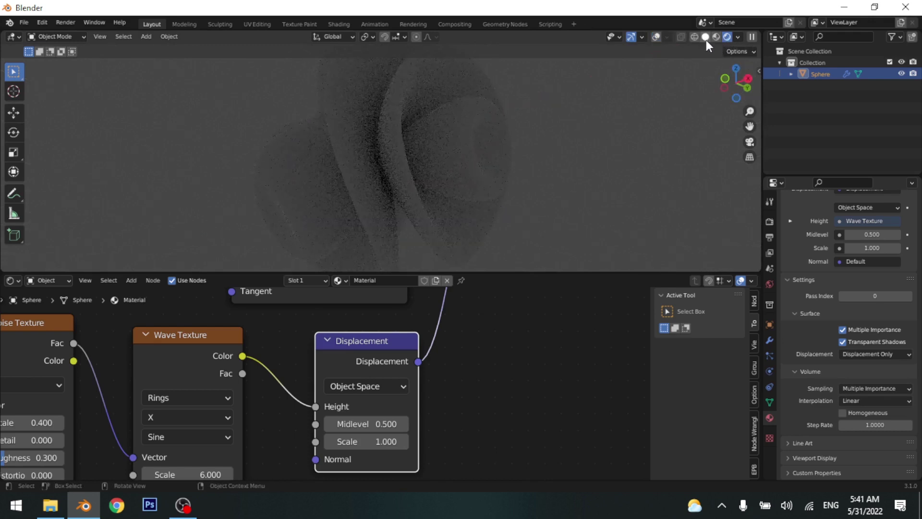
click(739, 37)
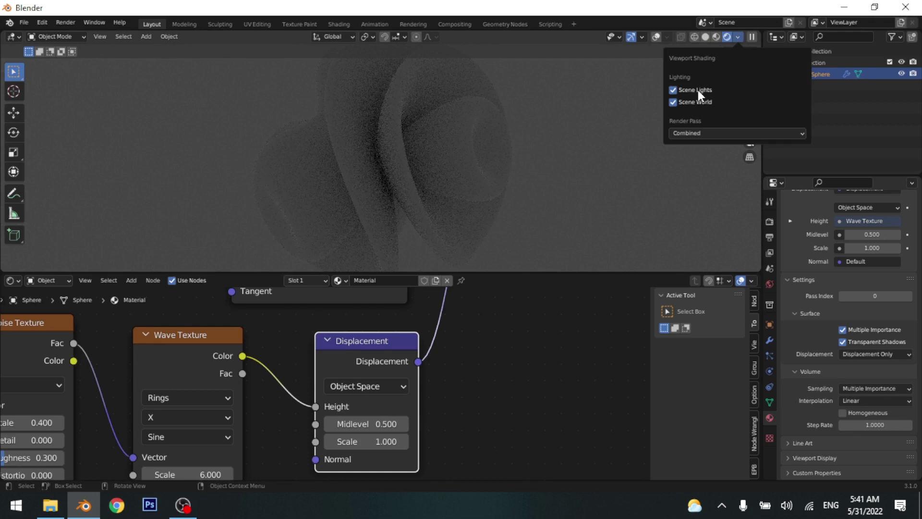
click(699, 90)
click(696, 99)
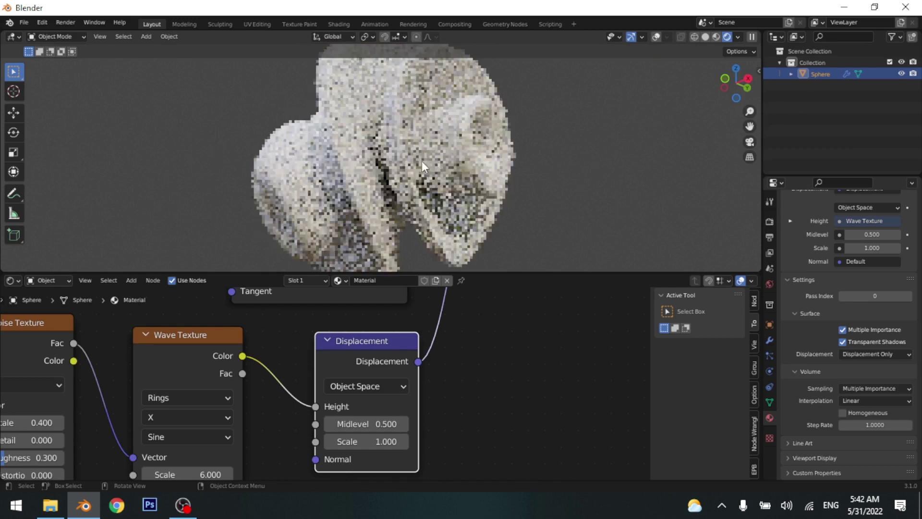
scroll(422, 160, down, 5)
middle_drag(430, 151, 428, 180)
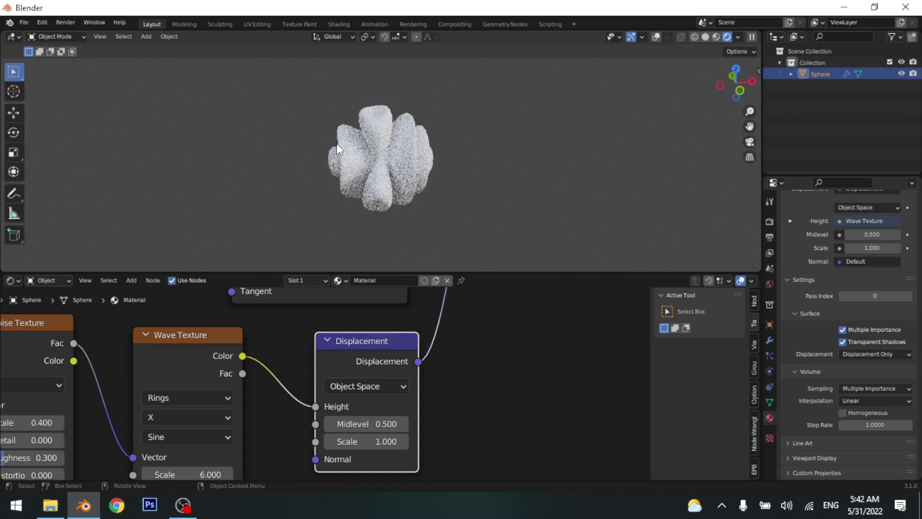
middle_drag(412, 440, 469, 381)
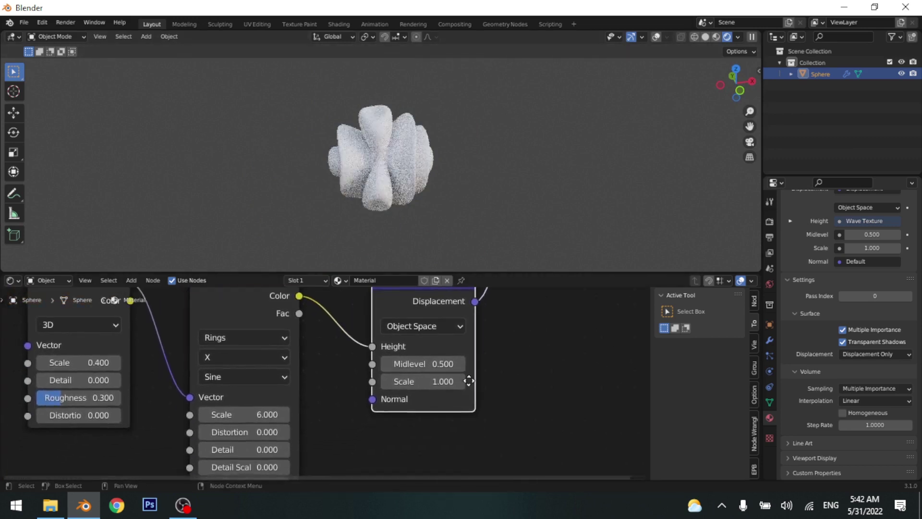
Lower the Displacement node's Scale from 1.000 to 0.200 so the sphere's rings are subtler
middle_drag(451, 210, 487, 255)
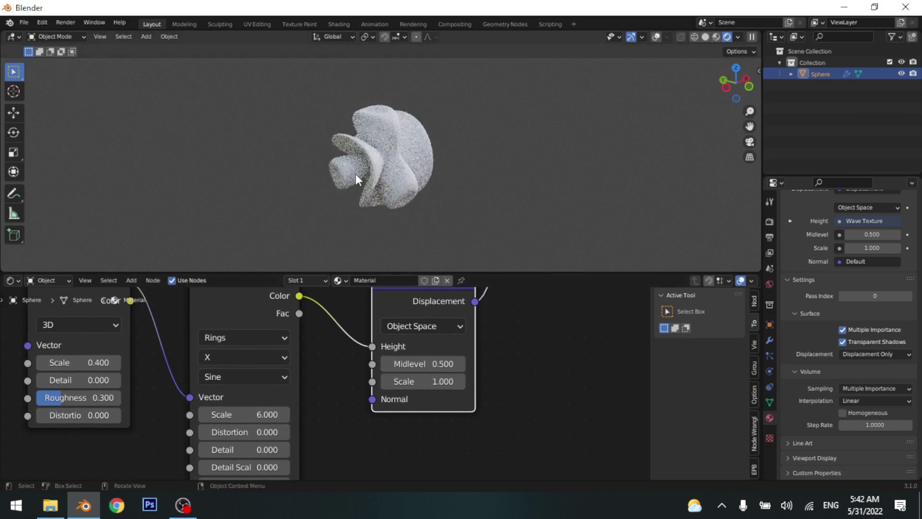
scroll(442, 389, up, 2)
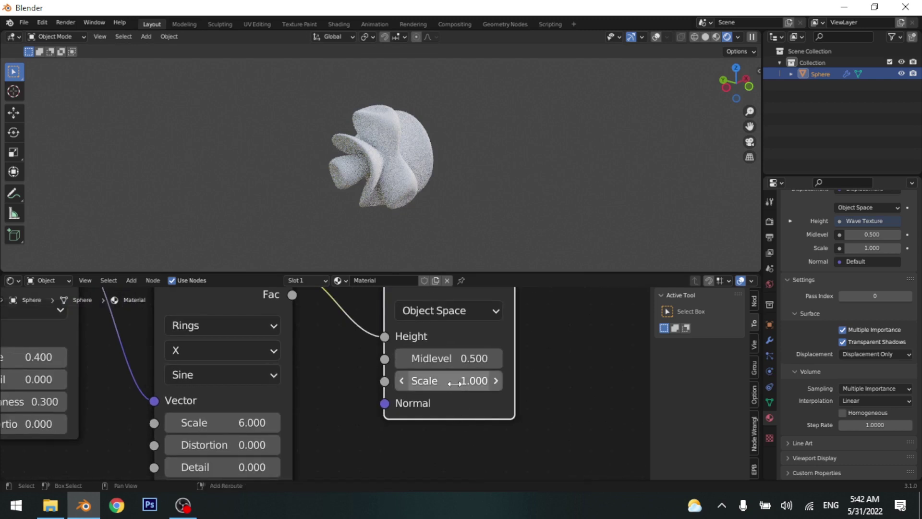
drag(447, 380, 403, 380)
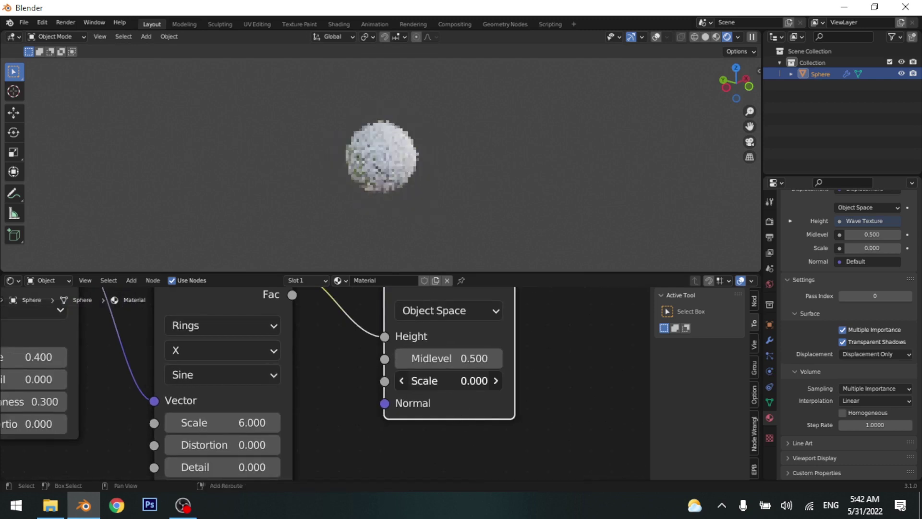
drag(447, 380, 461, 380)
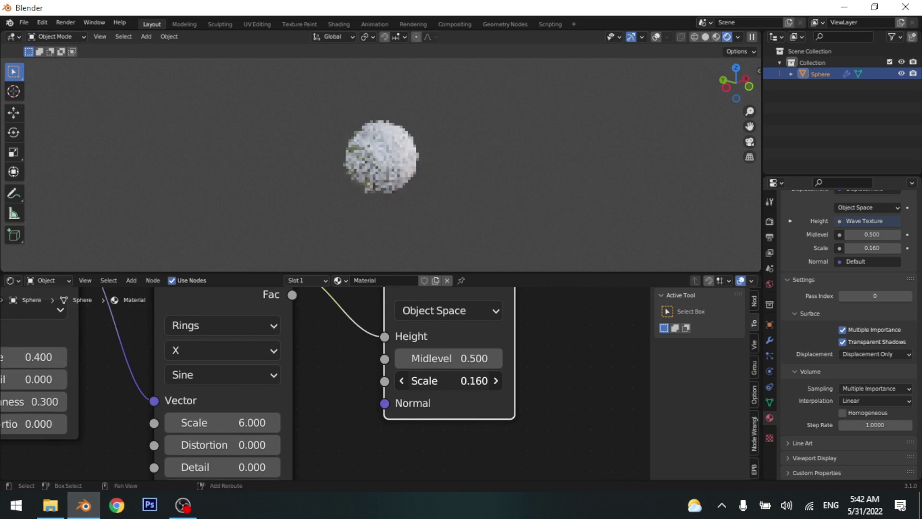
middle_drag(353, 214, 500, 158)
scroll(430, 149, up, 5)
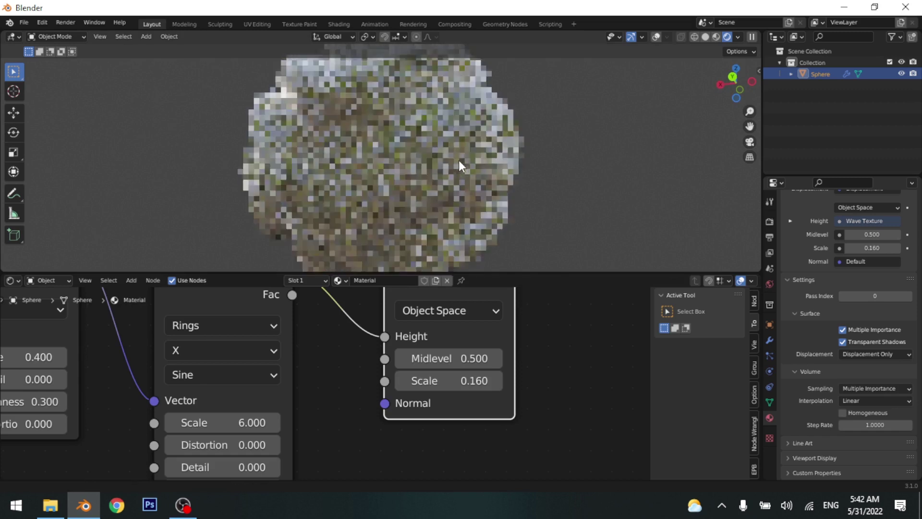
click(497, 382)
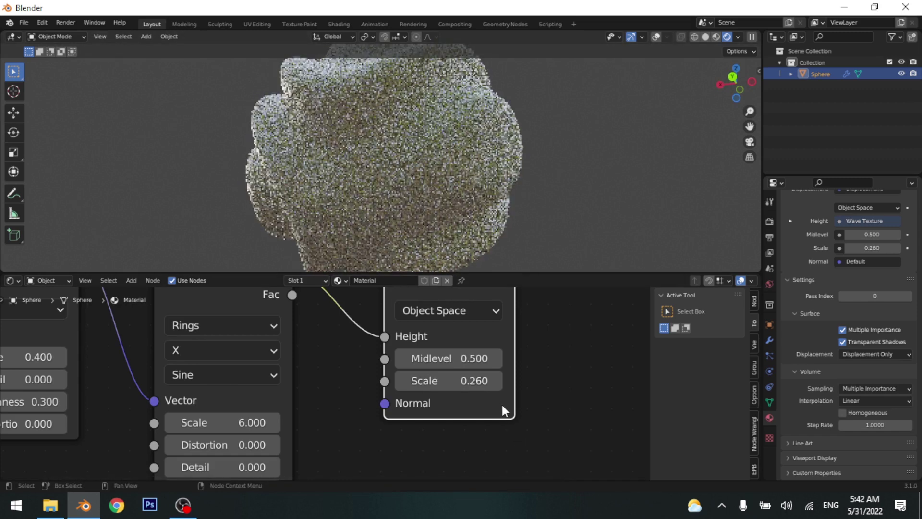
click(478, 379)
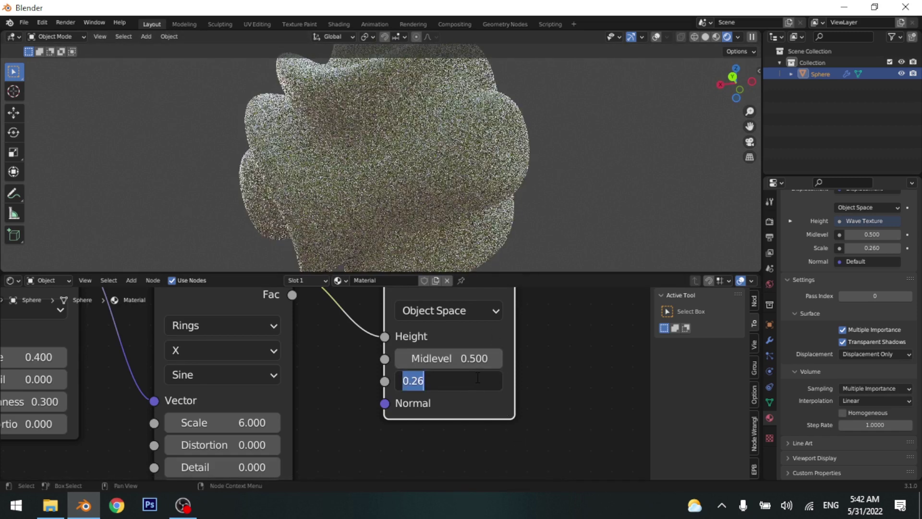
text(.2)
key(Return)
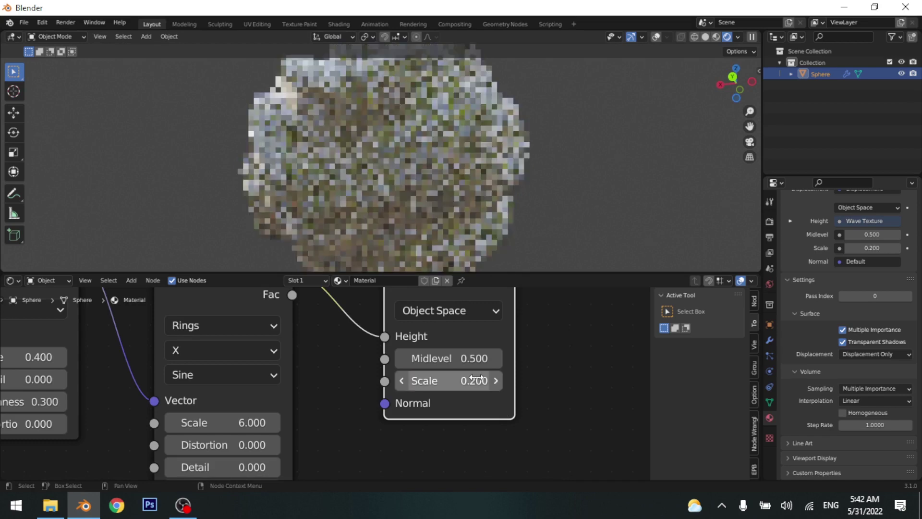
middle_drag(470, 195, 632, 227)
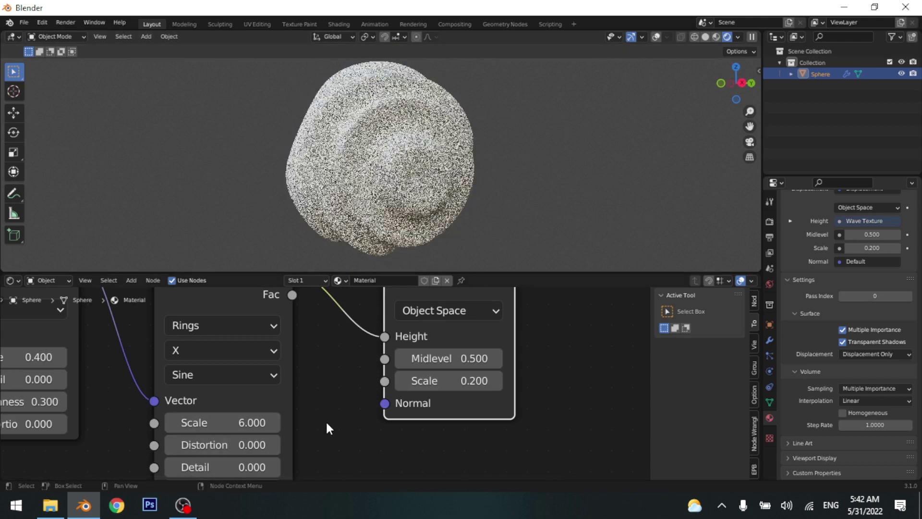
Raise the Noise Texture's Scale from 0.4 to 1.4 to warp the sphere's ring ridges more tightly
scroll(243, 380, down, 2)
middle_drag(242, 379, 453, 372)
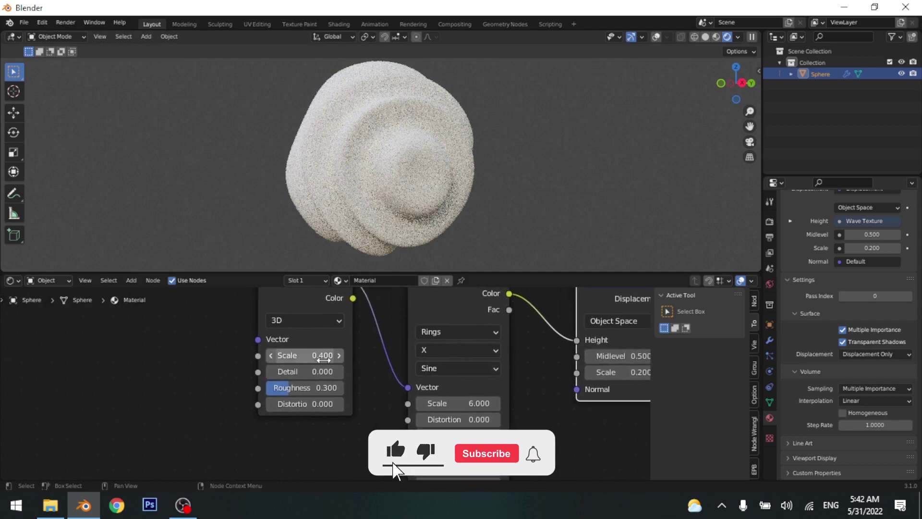
drag(305, 355, 354, 356)
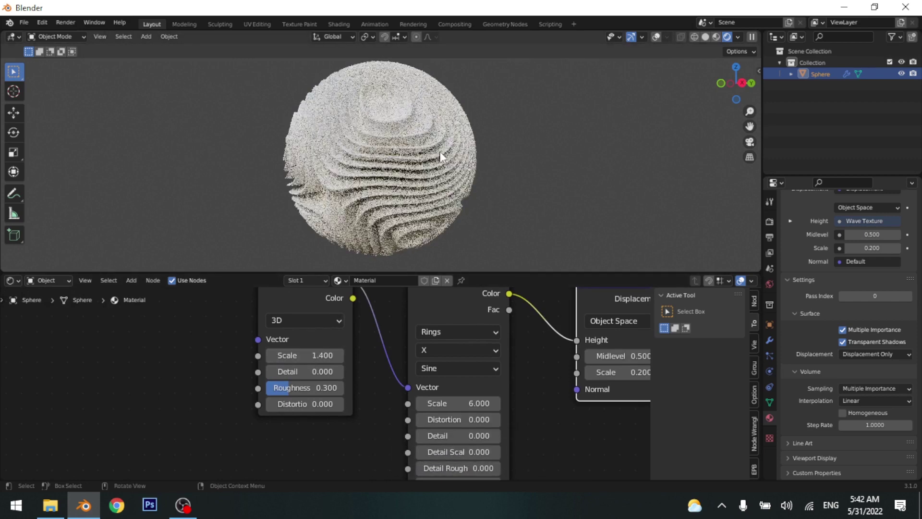
middle_drag(435, 175, 385, 186)
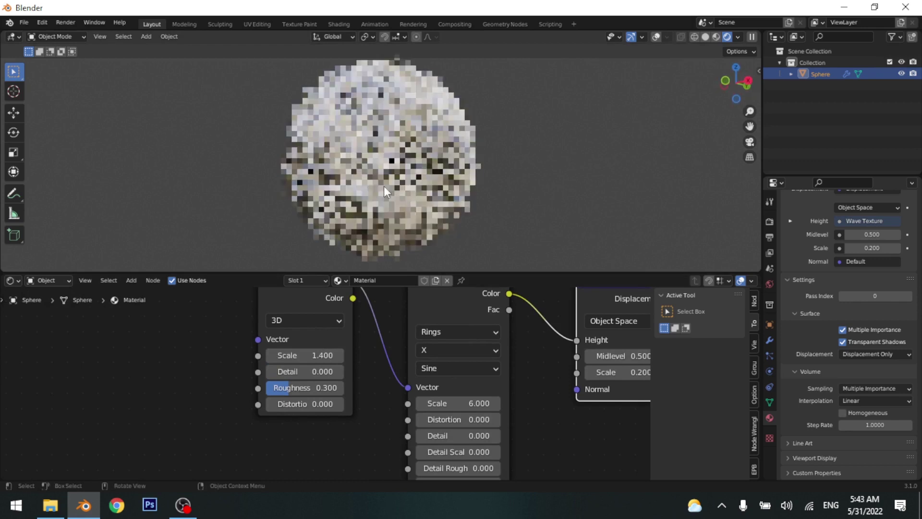
click(310, 356)
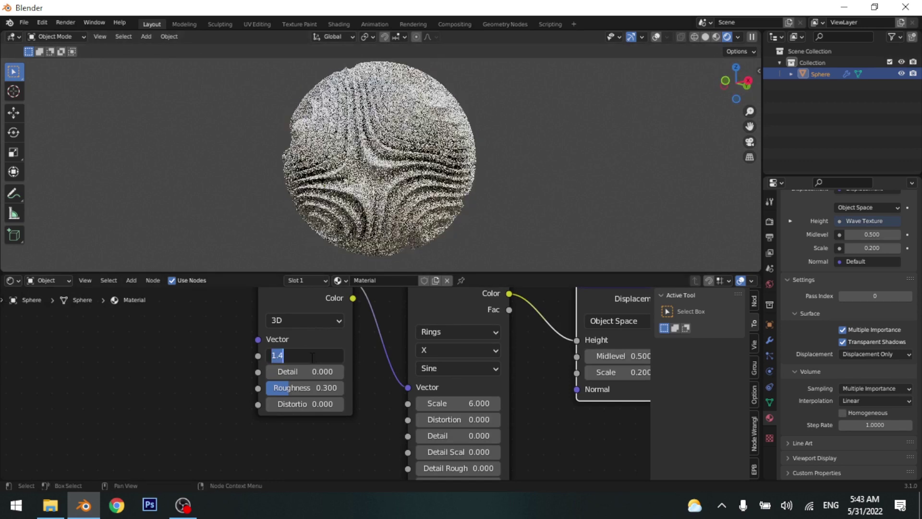
key(Escape)
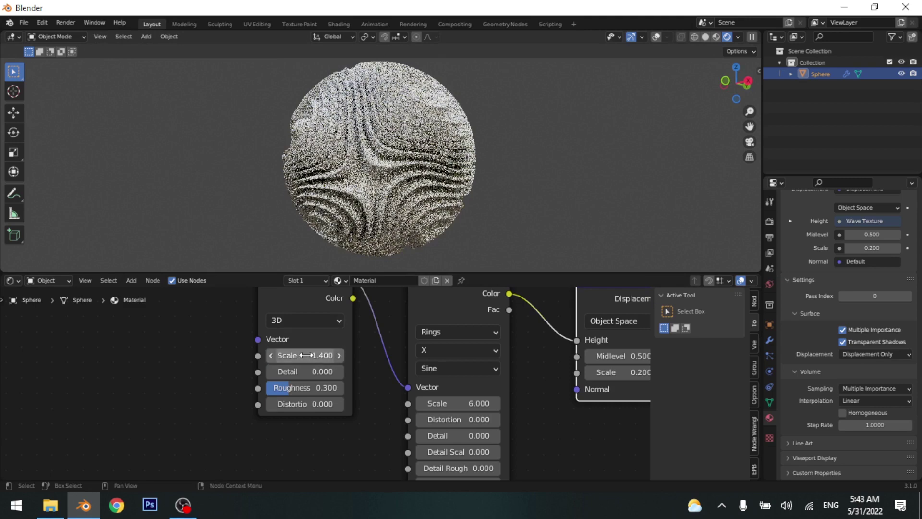
click(308, 356)
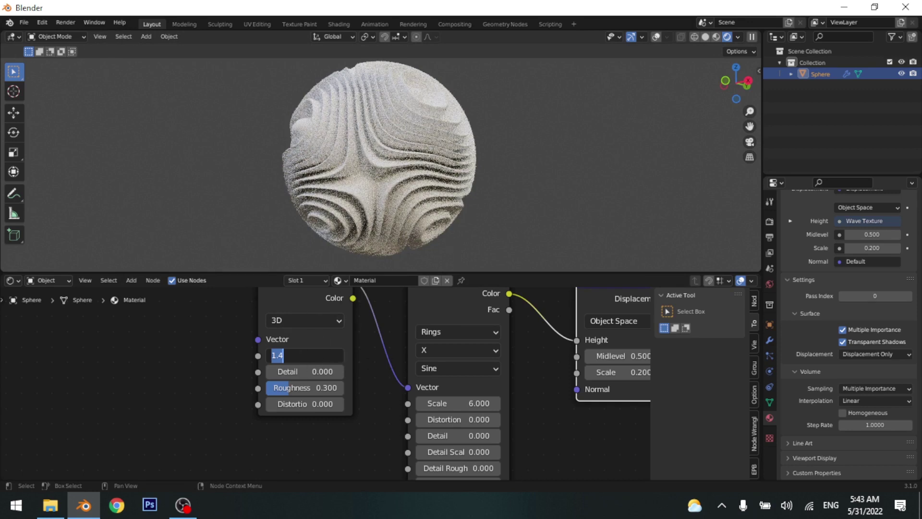
key(Return)
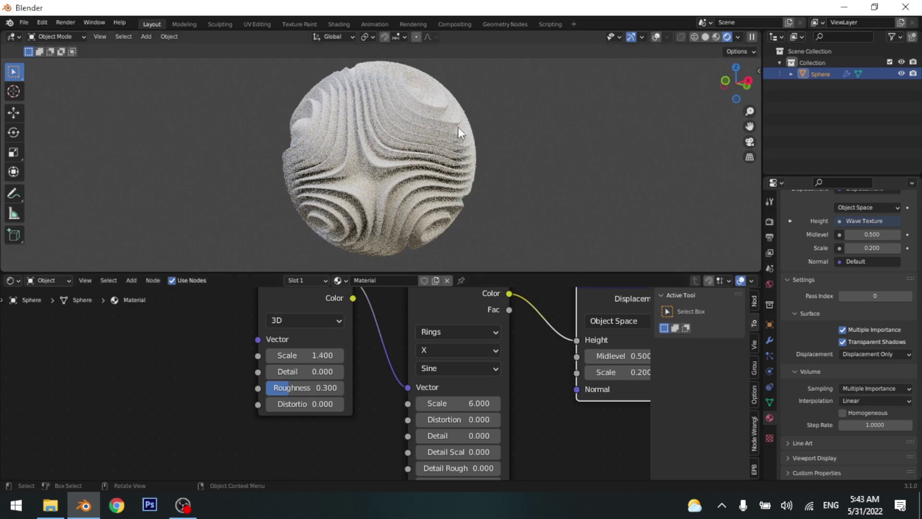
middle_drag(470, 206, 536, 199)
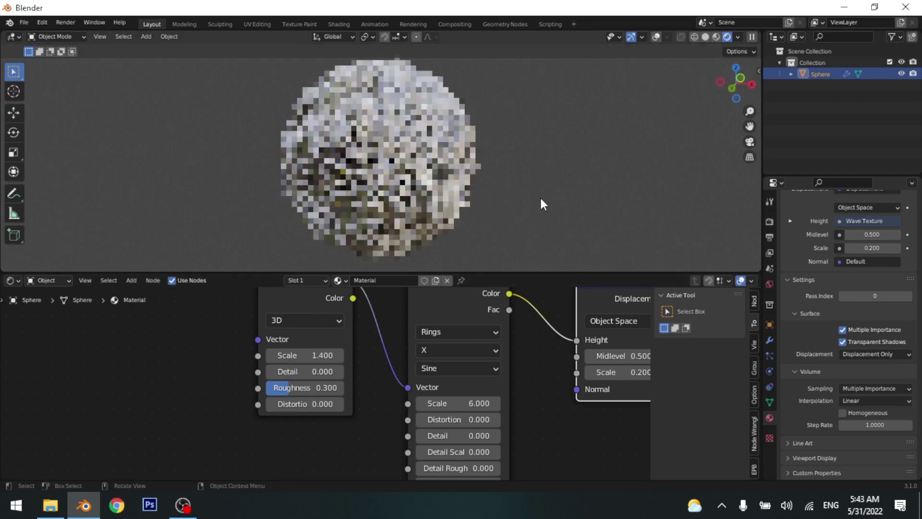
scroll(403, 173, down, 1)
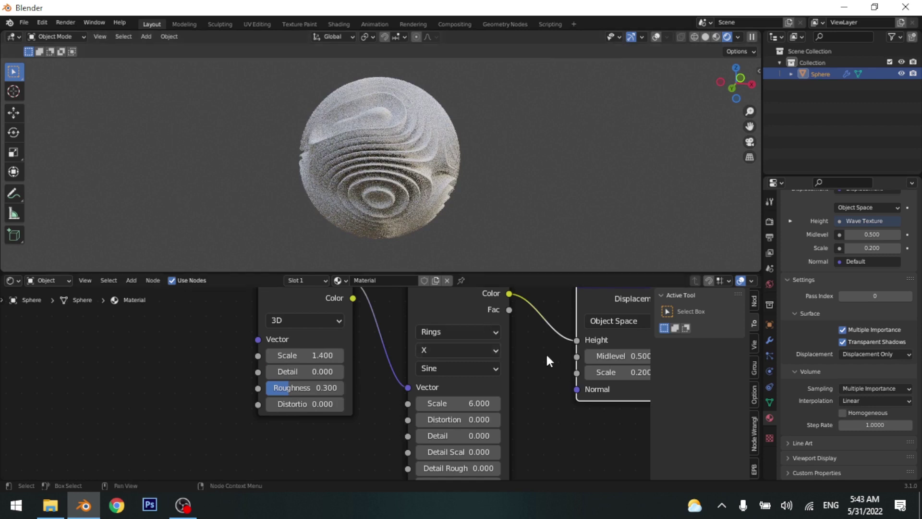
Add a ColorRamp node onto the link from the Wave Texture to the Displacement Height
middle_drag(548, 360, 282, 402)
middle_drag(350, 370, 457, 342)
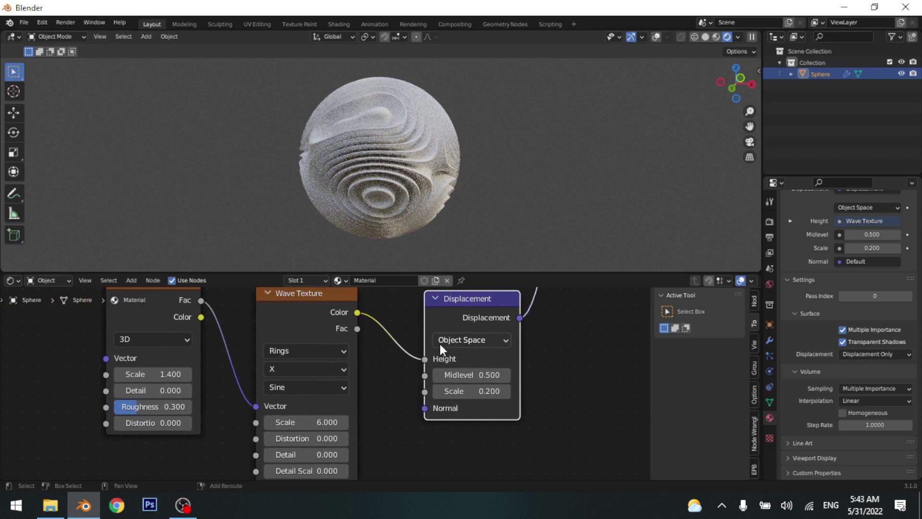
key(shift+a)
mouse_move(405, 379)
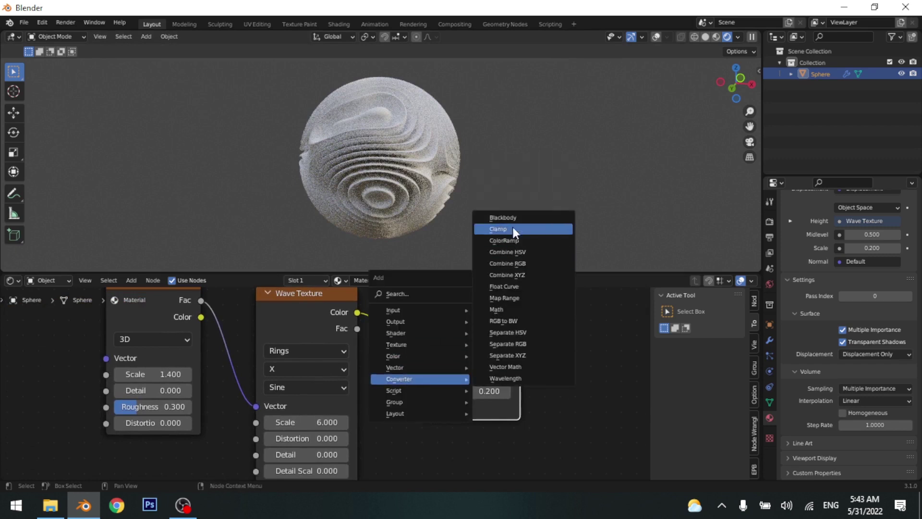
click(514, 241)
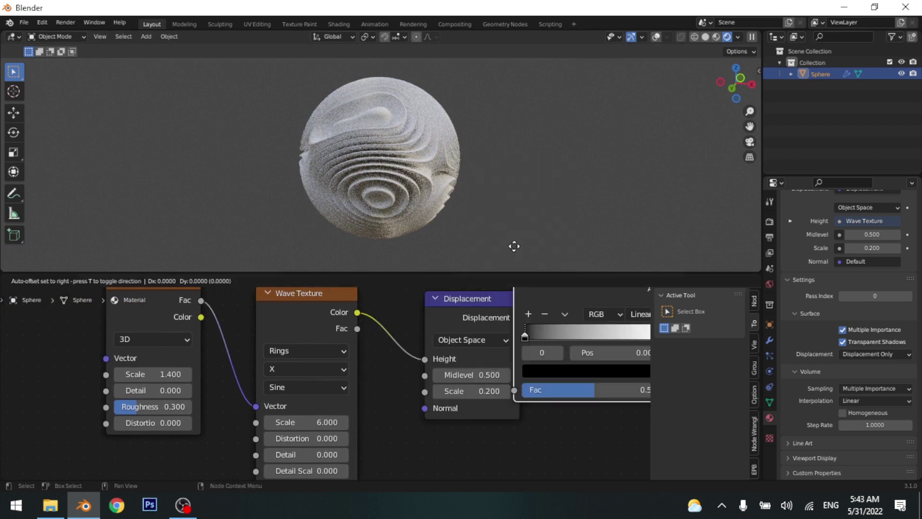
click(495, 419)
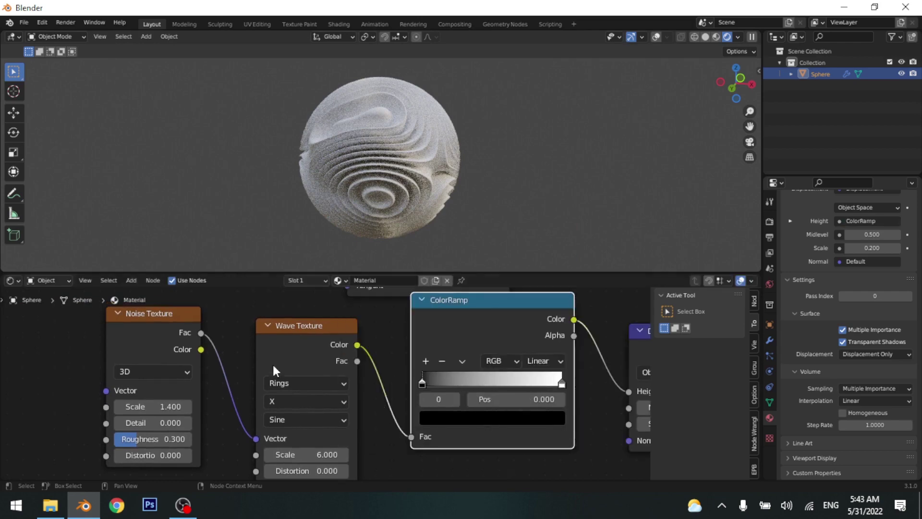
Preview the ColorRamp output on the sphere with Node Wrangler, showing white ring ridges
scroll(474, 389, down, 2)
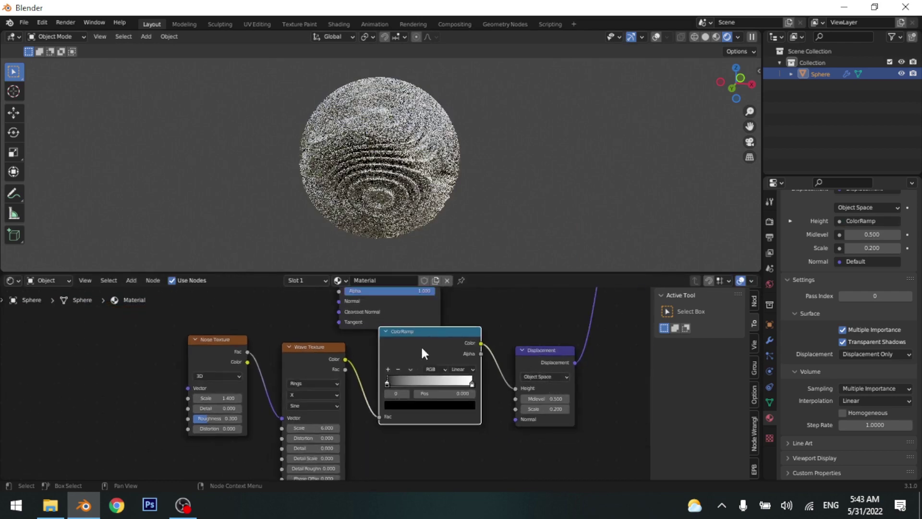
drag(421, 353, 413, 389)
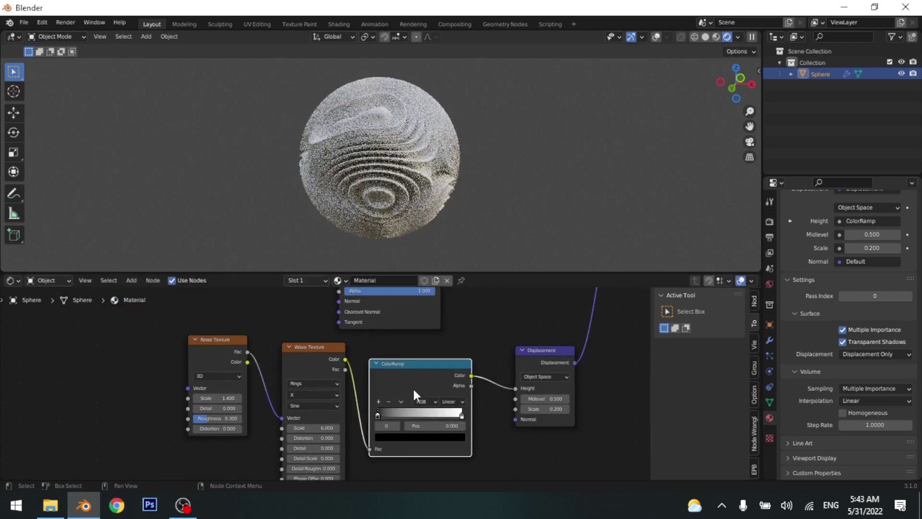
ctrl+shift+click(428, 379)
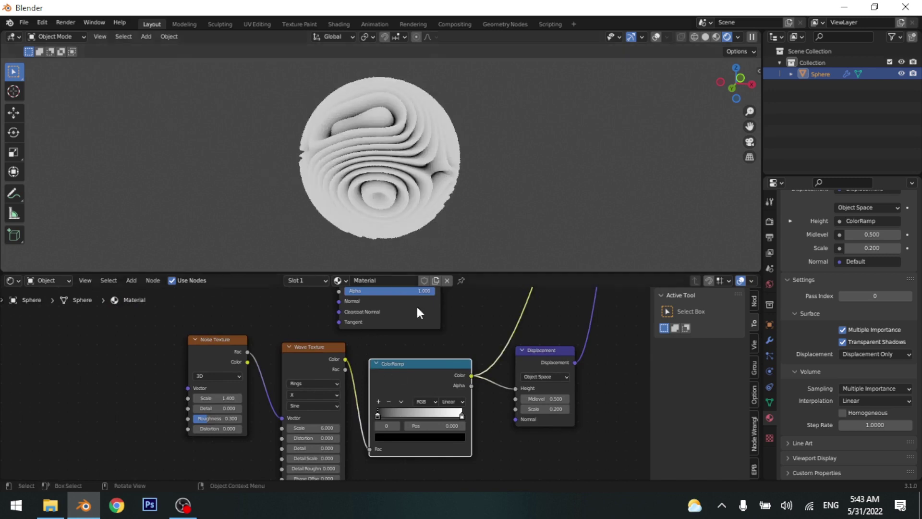
middle_drag(400, 175, 414, 147)
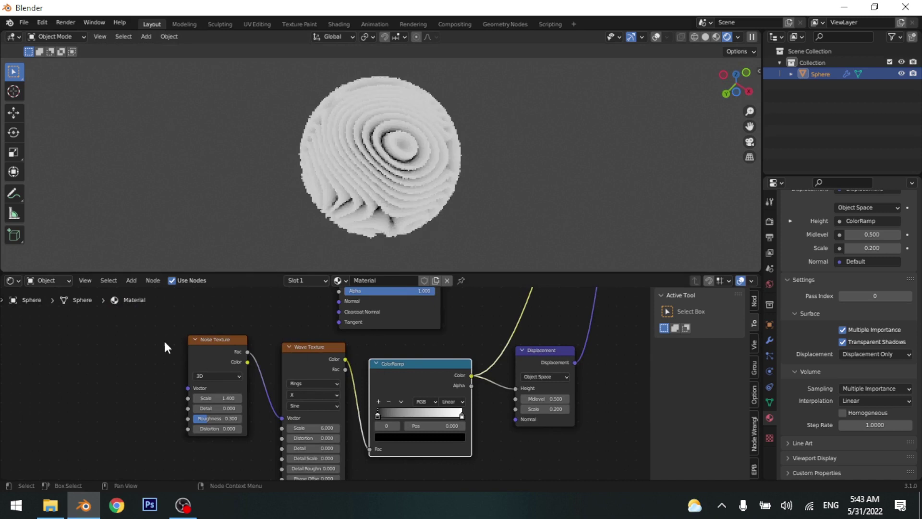
drag(147, 336, 473, 461)
click(43, 22)
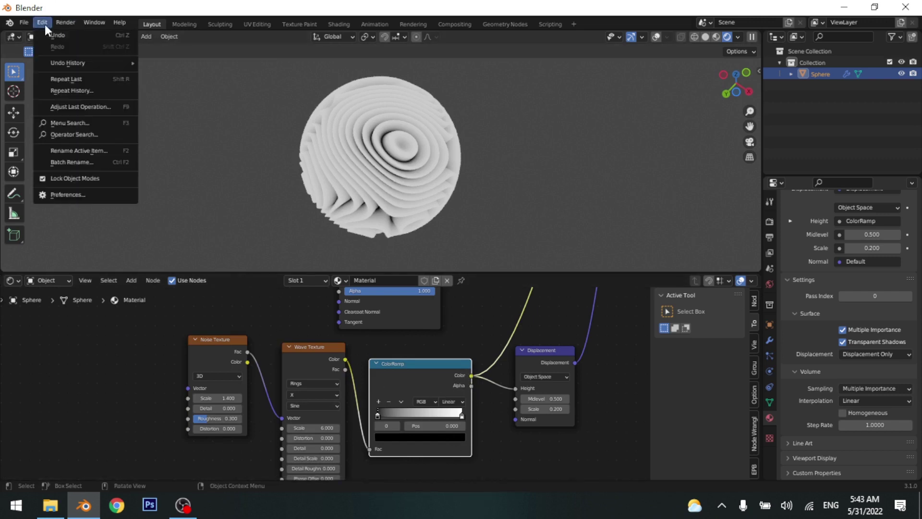
click(83, 195)
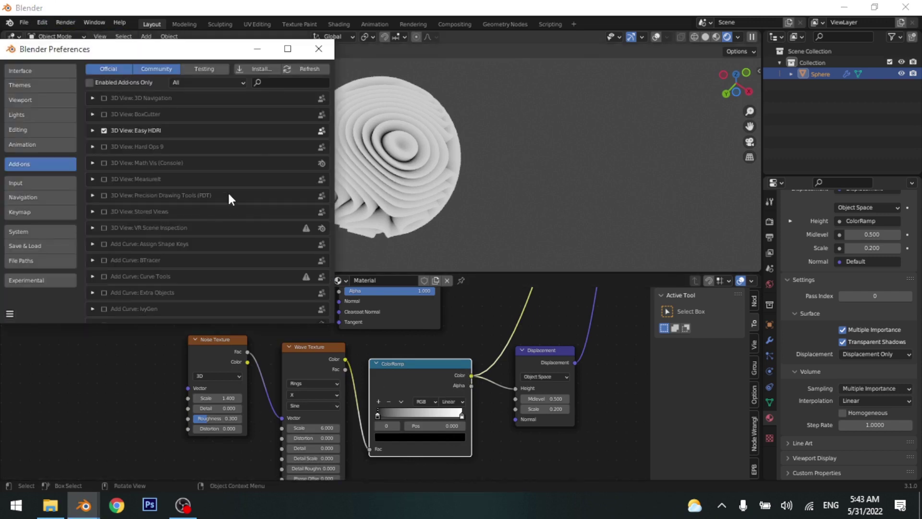
click(269, 83)
text(no)
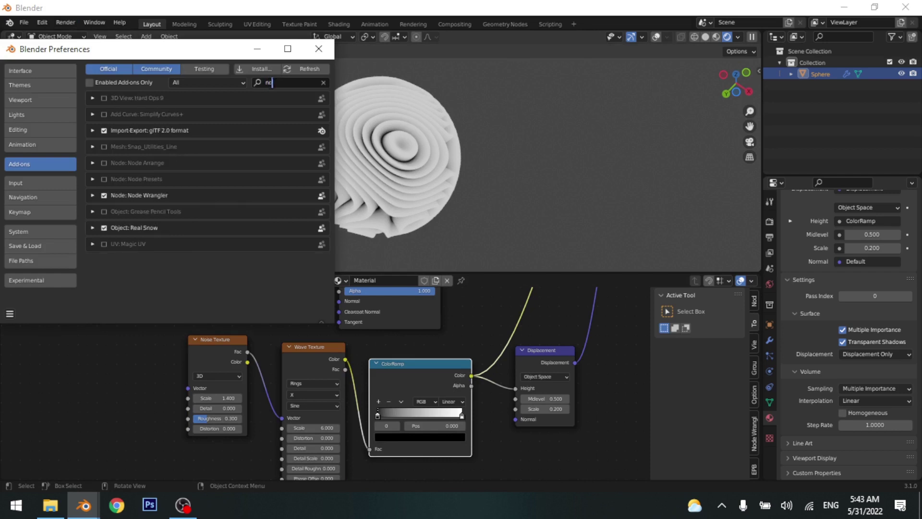
text(d)
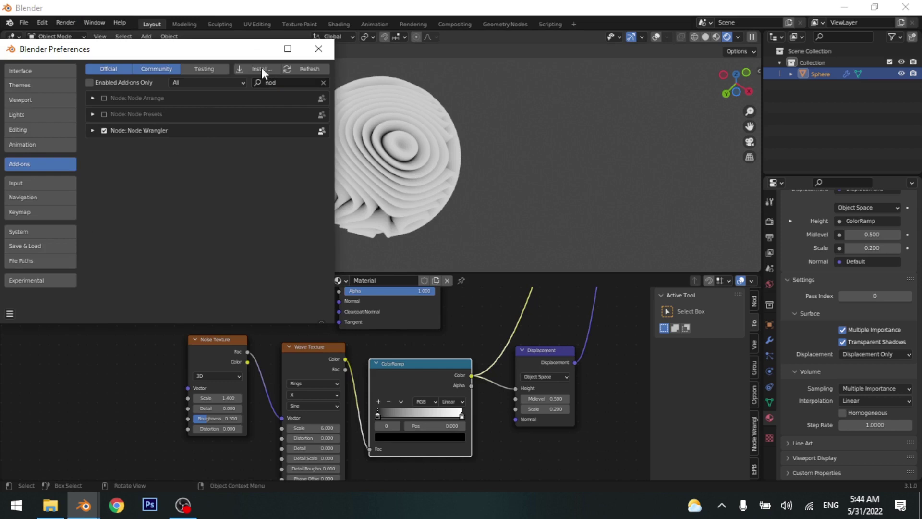
click(318, 49)
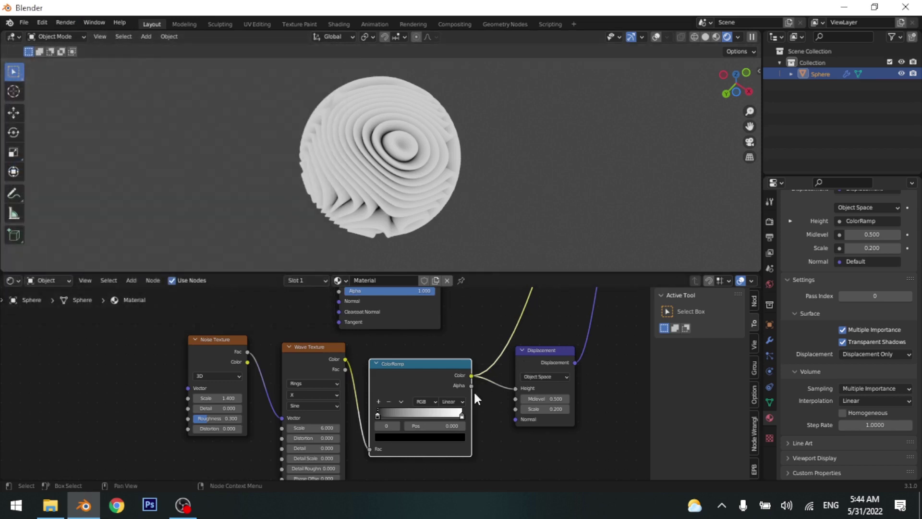
scroll(475, 402, down, 3)
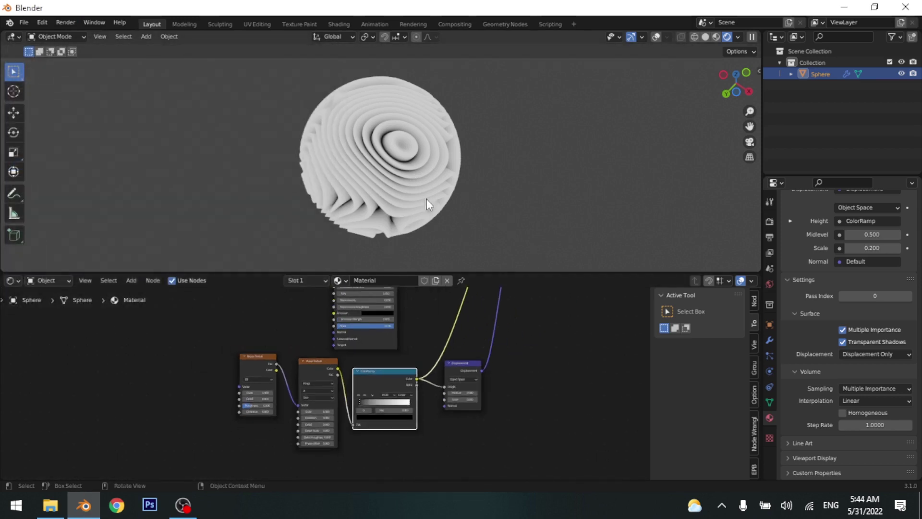
middle_drag(427, 201, 397, 191)
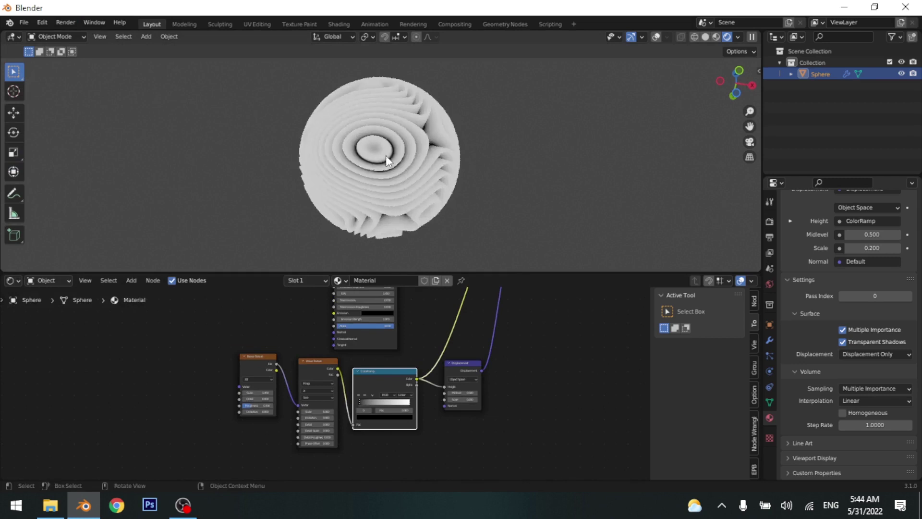
middle_drag(425, 154, 346, 209)
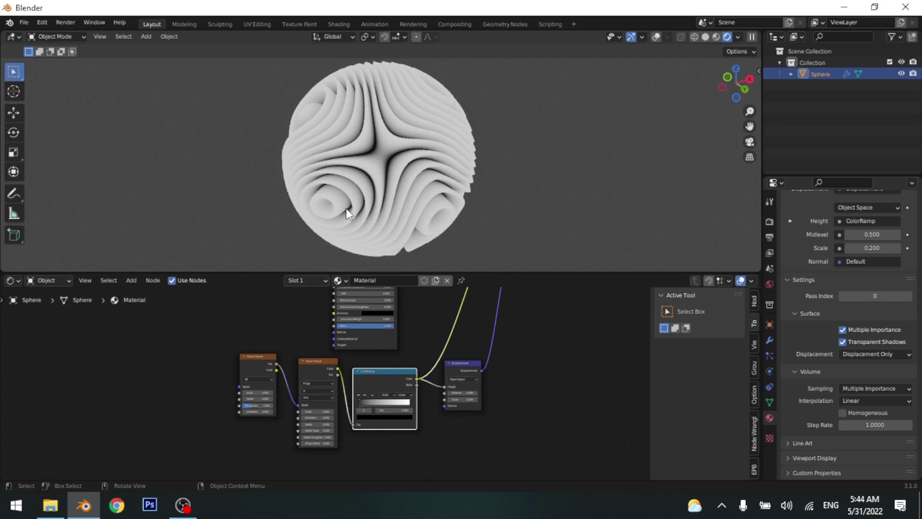
middle_drag(361, 163, 497, 81)
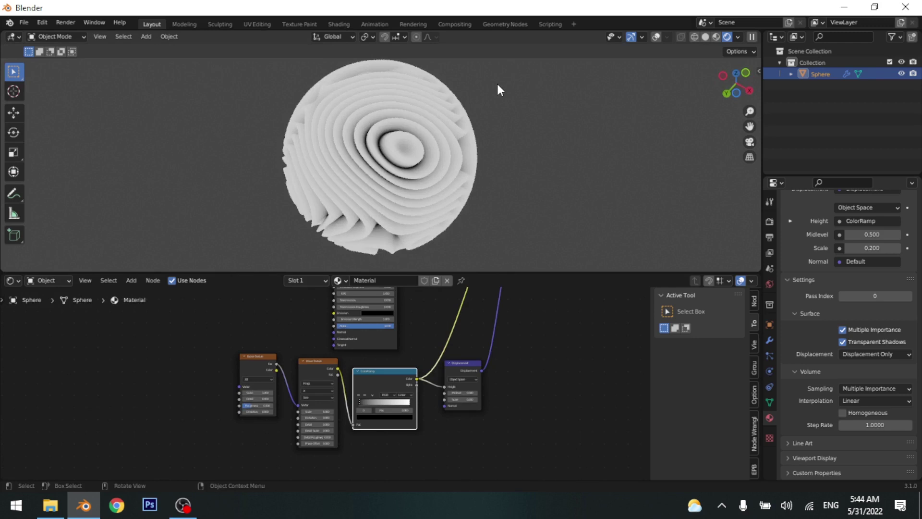
mouse_move(483, 149)
middle_down()
mouse_move(529, 140)
mouse_move(532, 151)
middle_up()
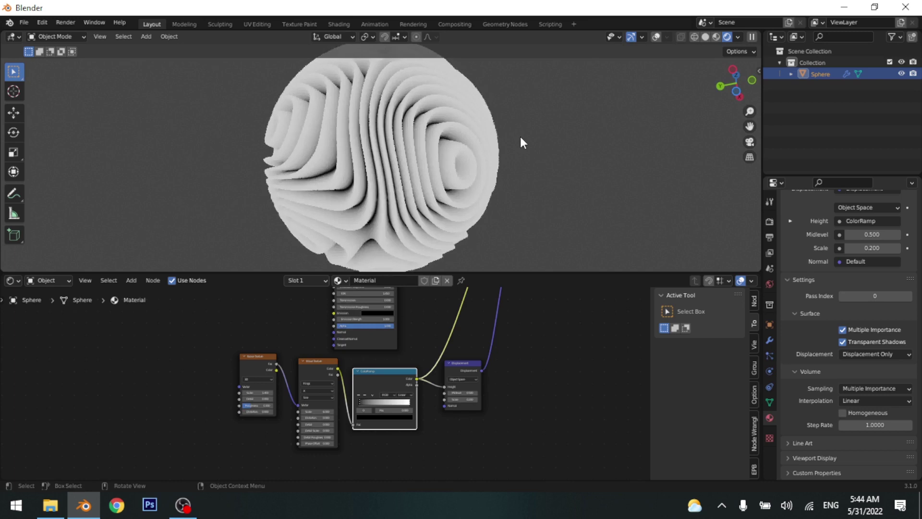
scroll(482, 422, up, 3)
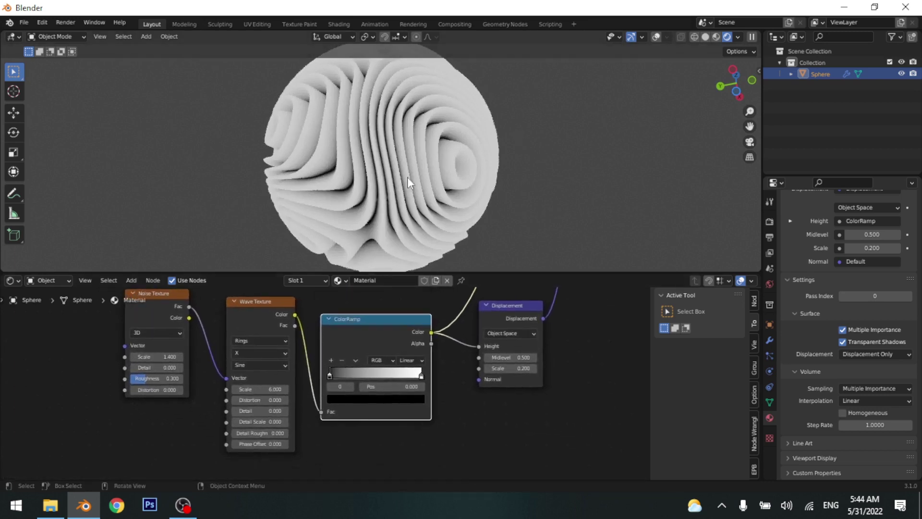
middle_drag(374, 205, 337, 284)
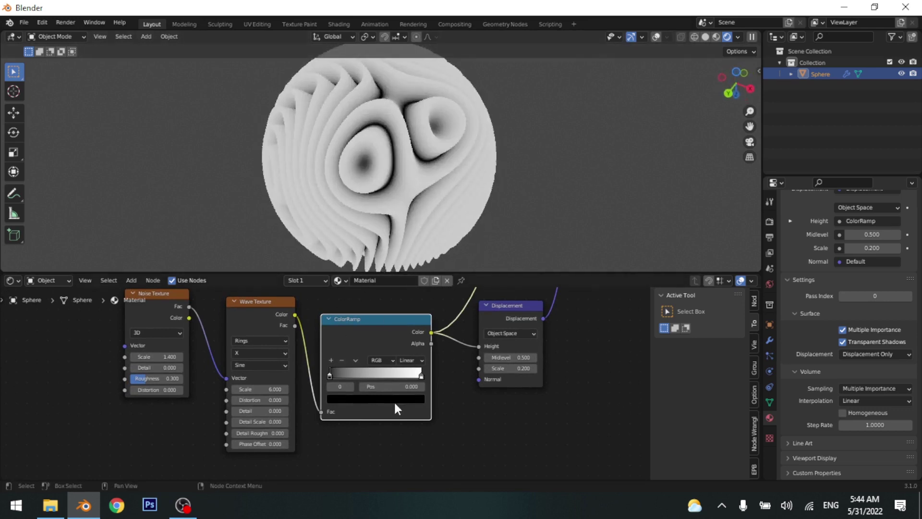
Slide the ColorRamp's black stop to position 0.663 for sharp black-and-white ring bands
scroll(395, 404, up, 2)
middle_drag(462, 195, 459, 163)
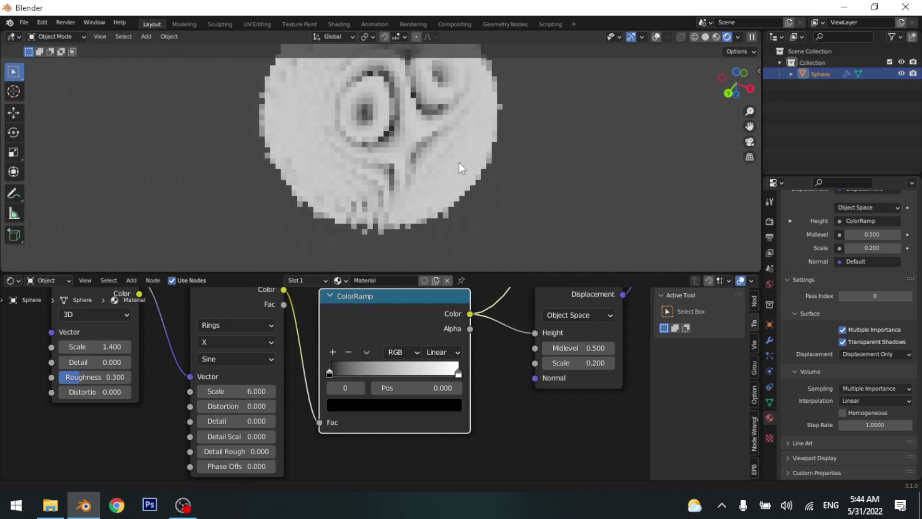
scroll(326, 360, up, 2)
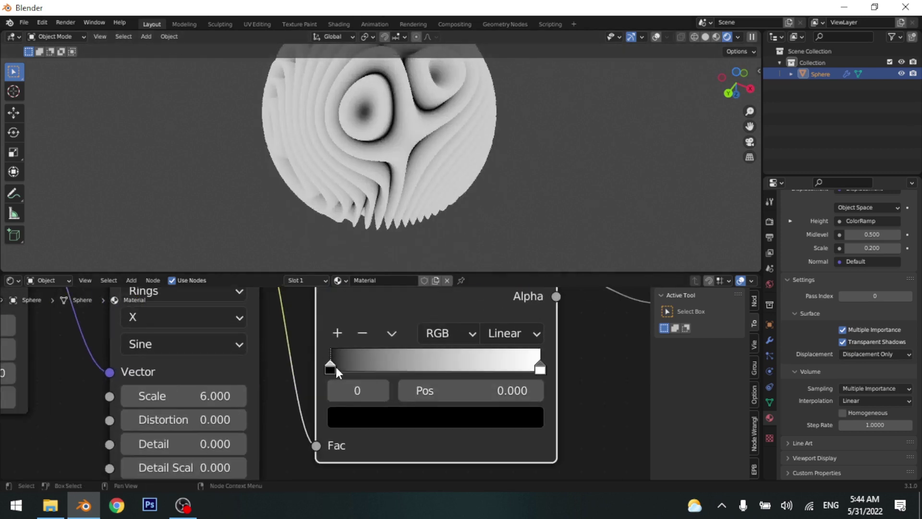
drag(336, 367, 478, 369)
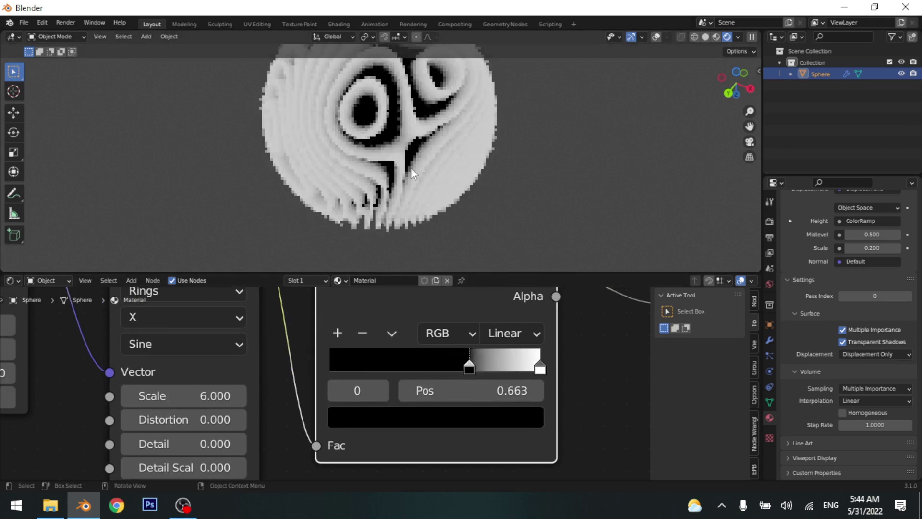
scroll(425, 145, down, 2)
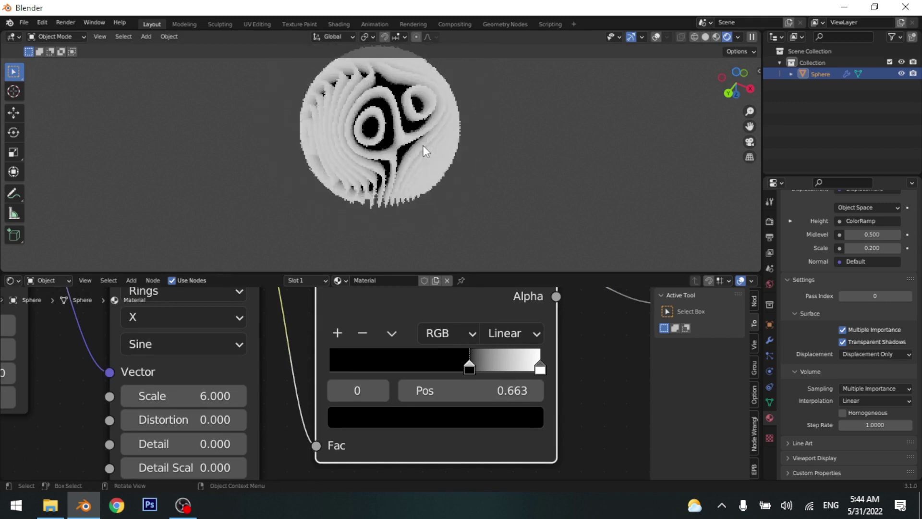
scroll(387, 193, up, 5)
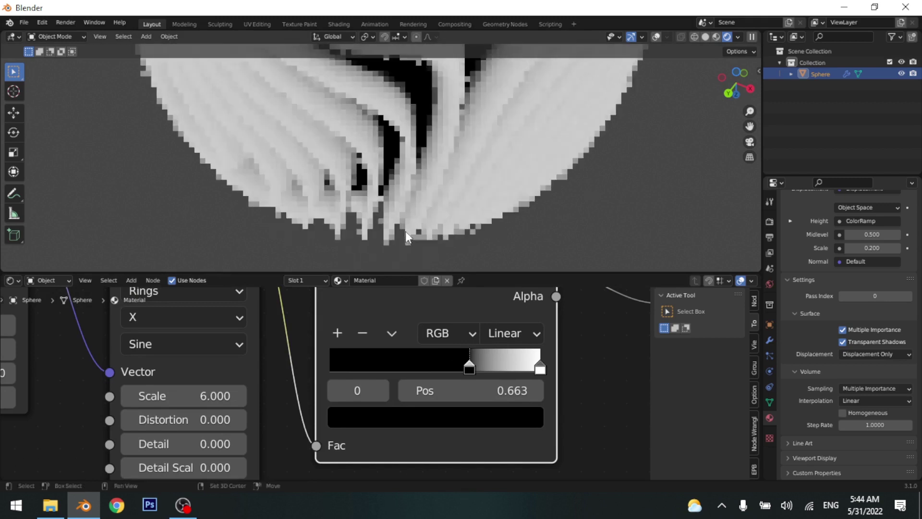
middle_drag(405, 232, 436, 165)
scroll(395, 181, down, 4)
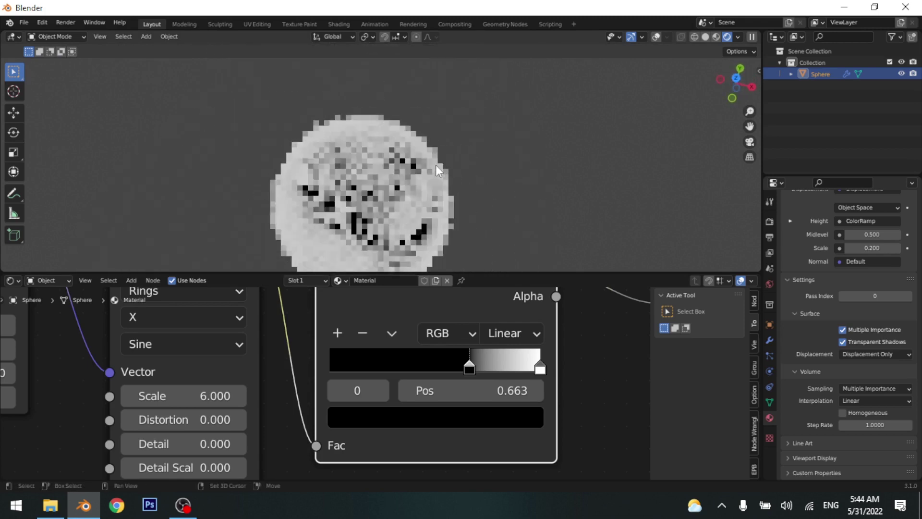
shift+middle_drag(429, 212, 425, 160)
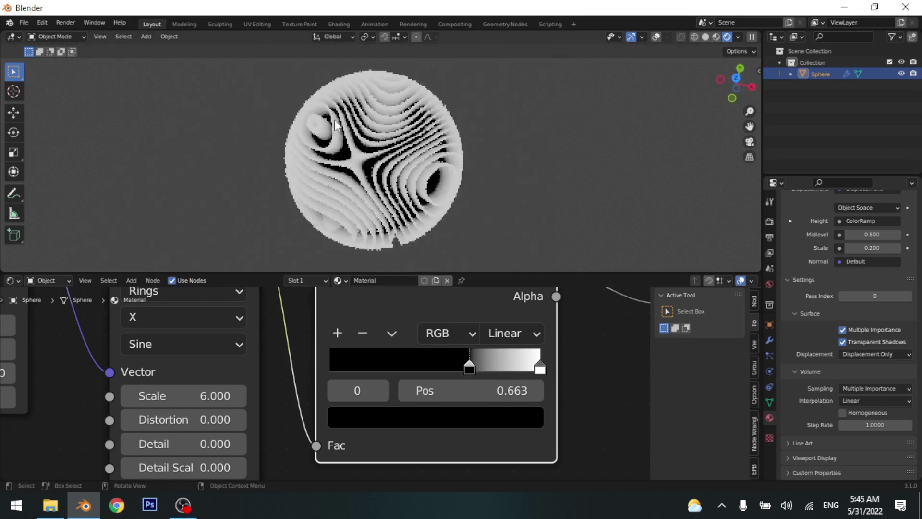
middle_drag(337, 188, 460, 242)
Reconnect the Principled BSDF to the Material Output surface using Node Wrangler
scroll(558, 413, down, 6)
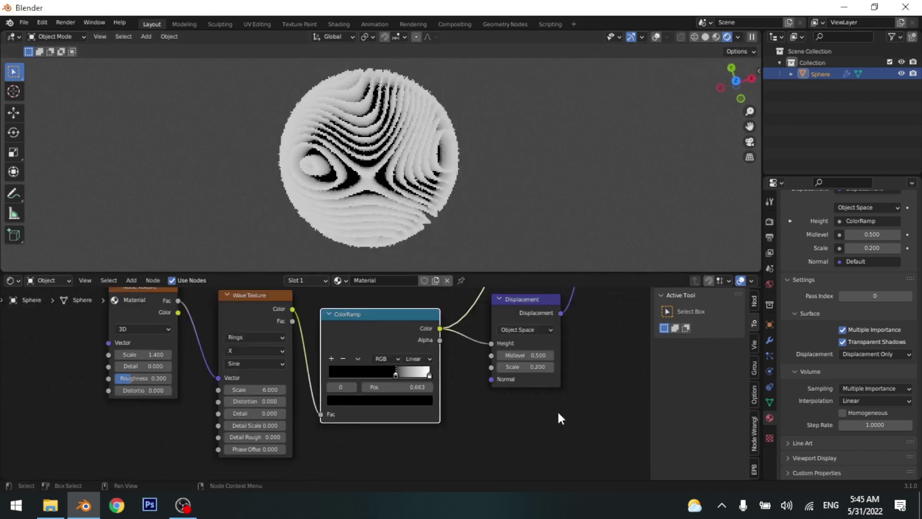
middle_drag(554, 355, 494, 453)
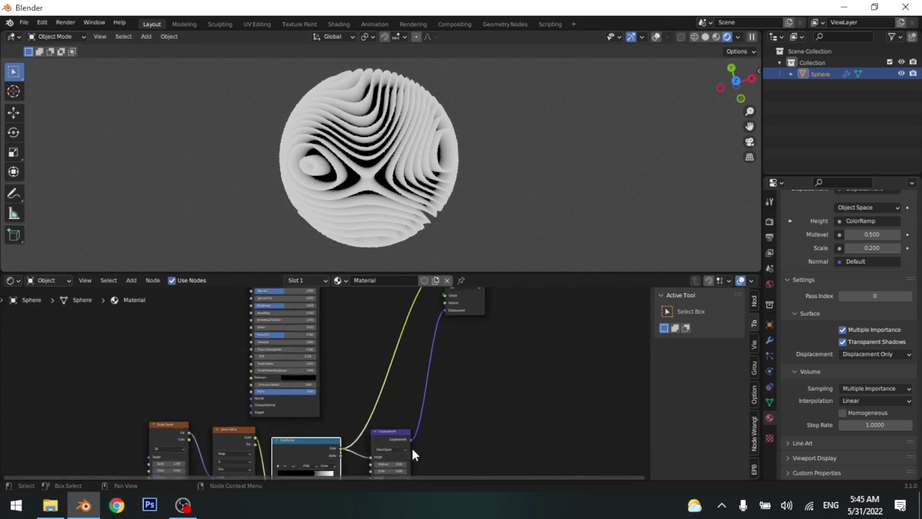
scroll(436, 344, down, 3)
scroll(435, 359, up, 3)
scroll(435, 359, left, 3)
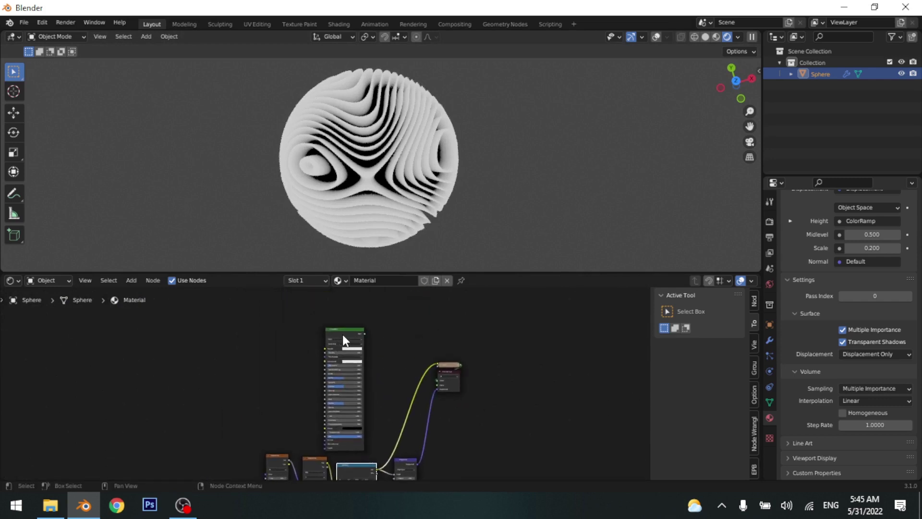
ctrl+shift+click(343, 340)
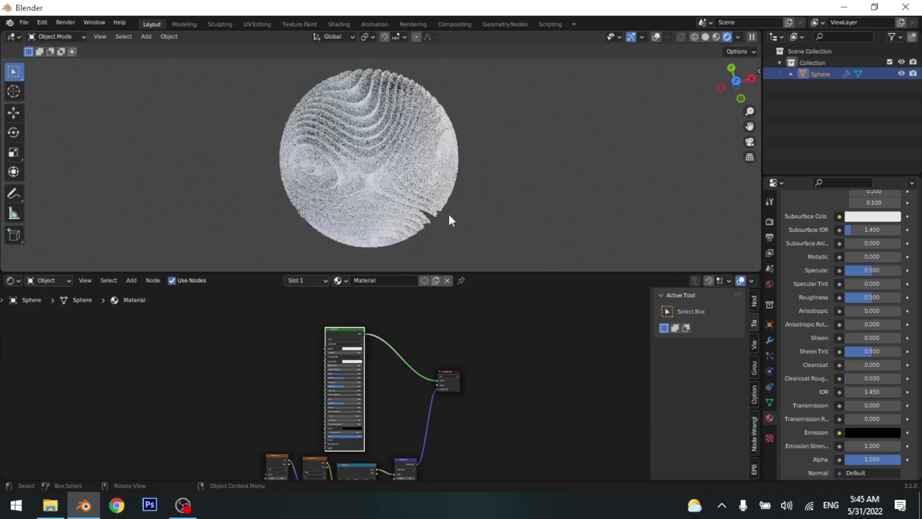
key(shift+a)
mouse_move(398, 169)
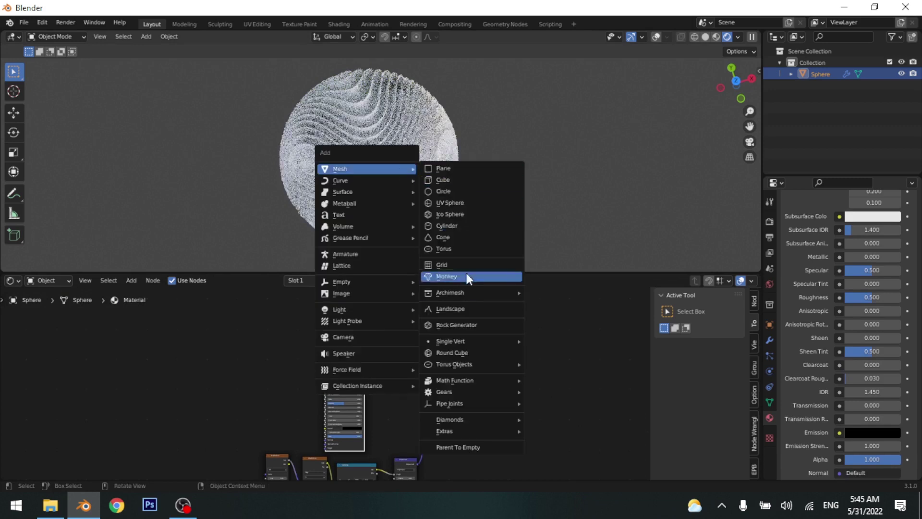
Add a camera and dolly and shift it so the sphere fills the left of its frame
click(352, 338)
scroll(361, 160, down, 2)
middle_drag(361, 163, 391, 163)
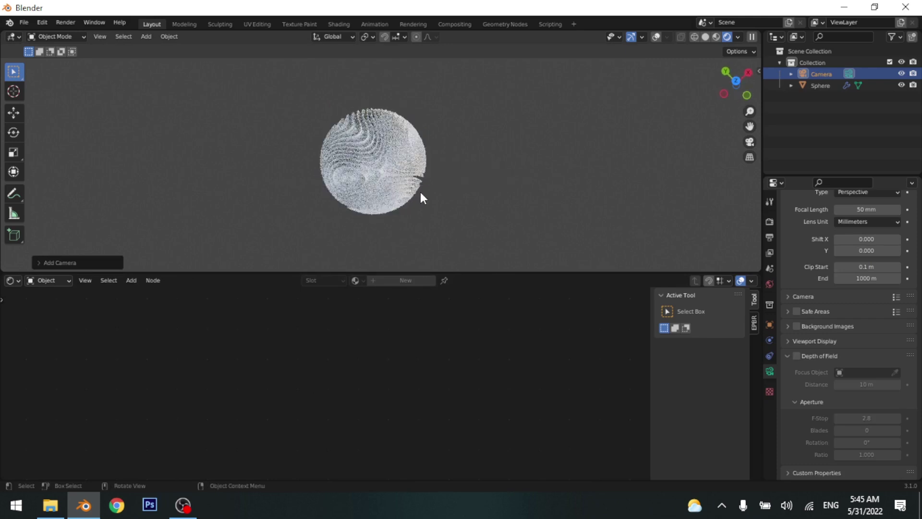
key(ctrl+alt+KP_0)
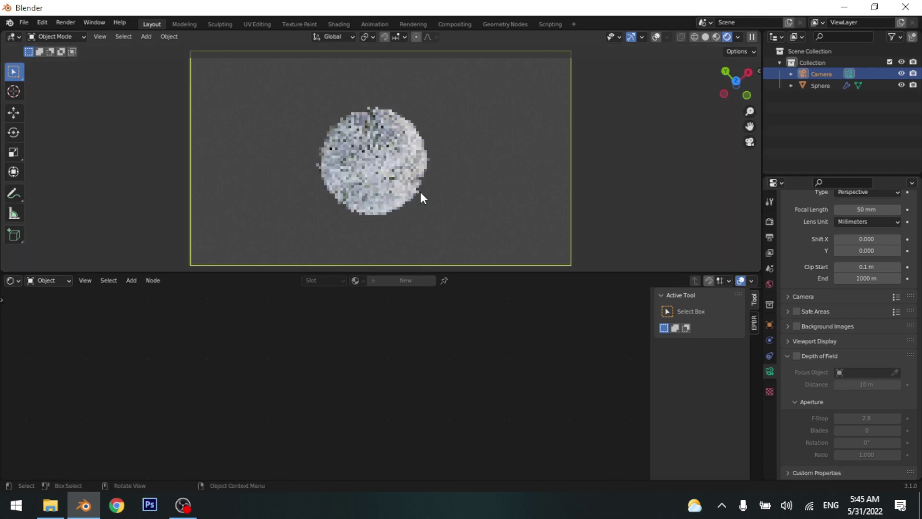
key(g)
key(z)
key(z)
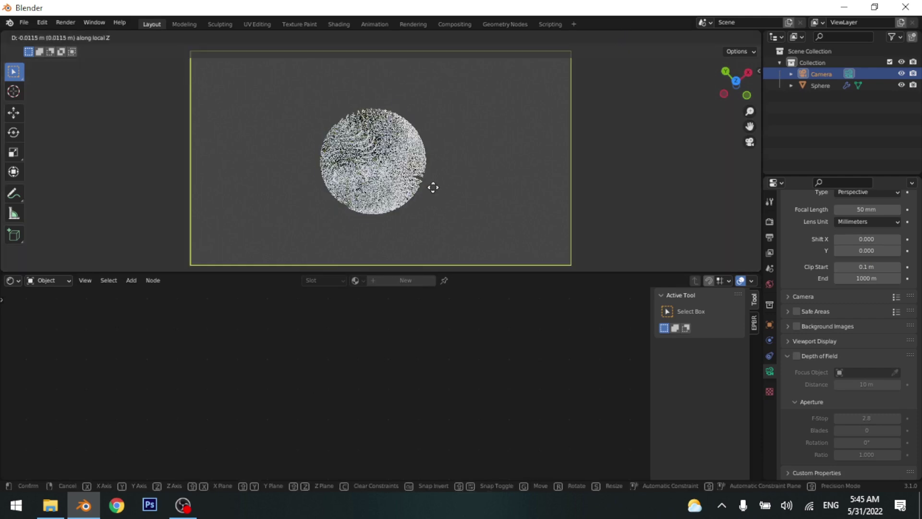
click(456, 96)
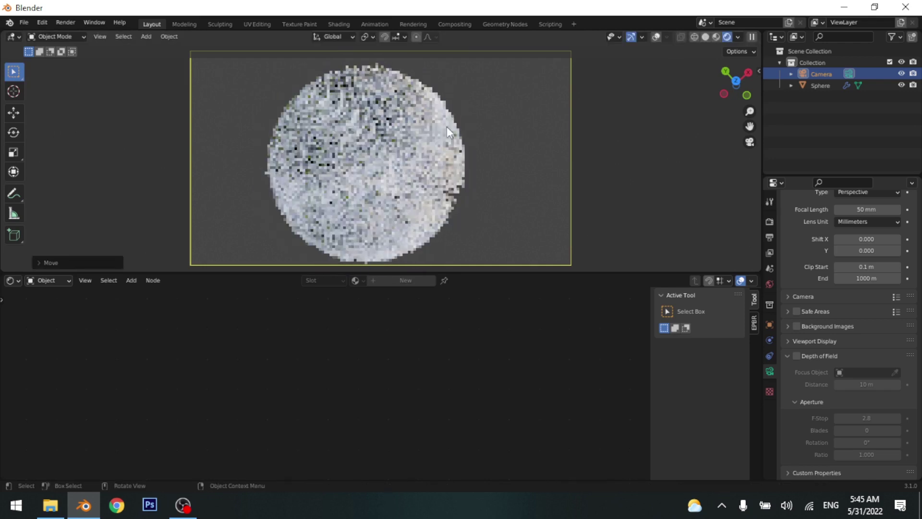
key(g)
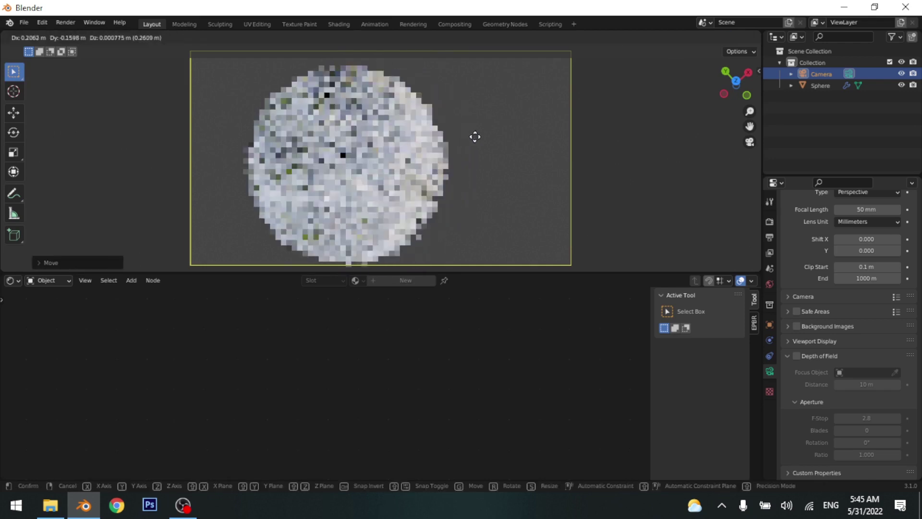
click(519, 167)
key(g)
key(z)
key(z)
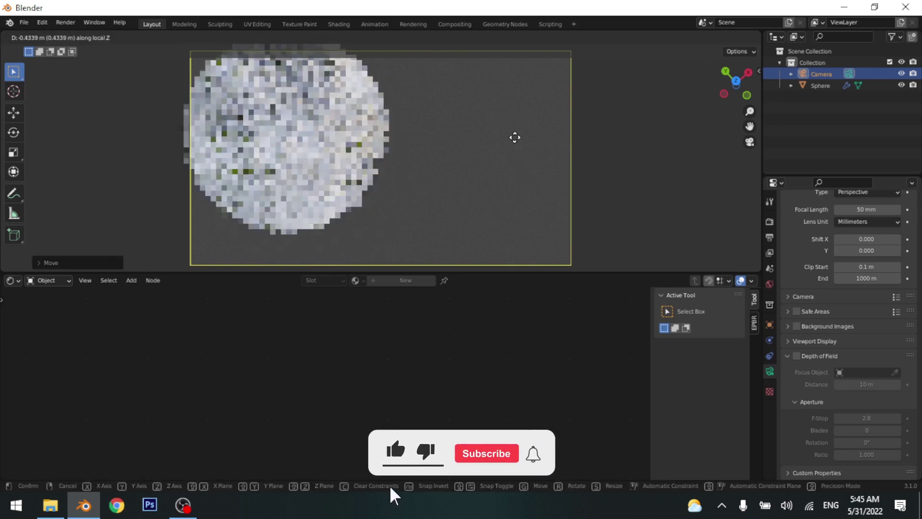
click(513, 101)
Draw a render region so the viewport's live render covers only the camera frame
scroll(489, 150, down, 1)
scroll(486, 144, down, 1)
key(ctrl+b)
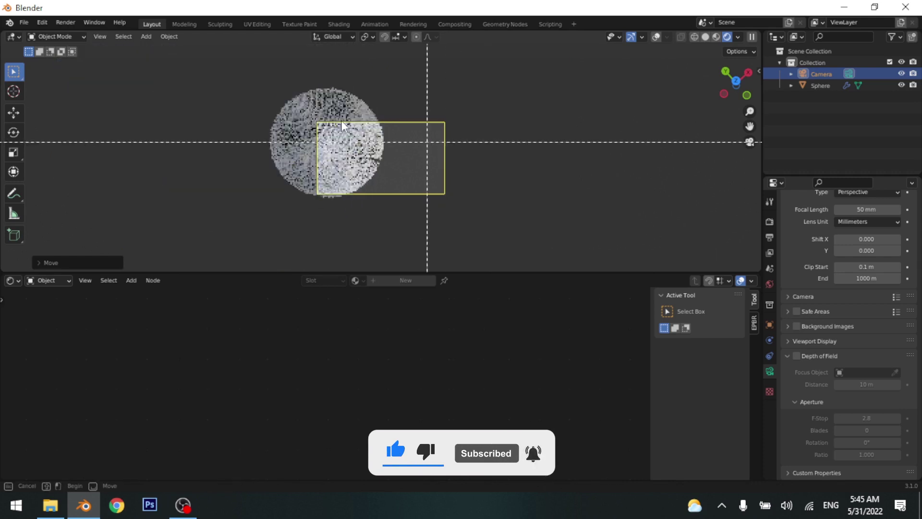
drag(251, 87, 414, 200)
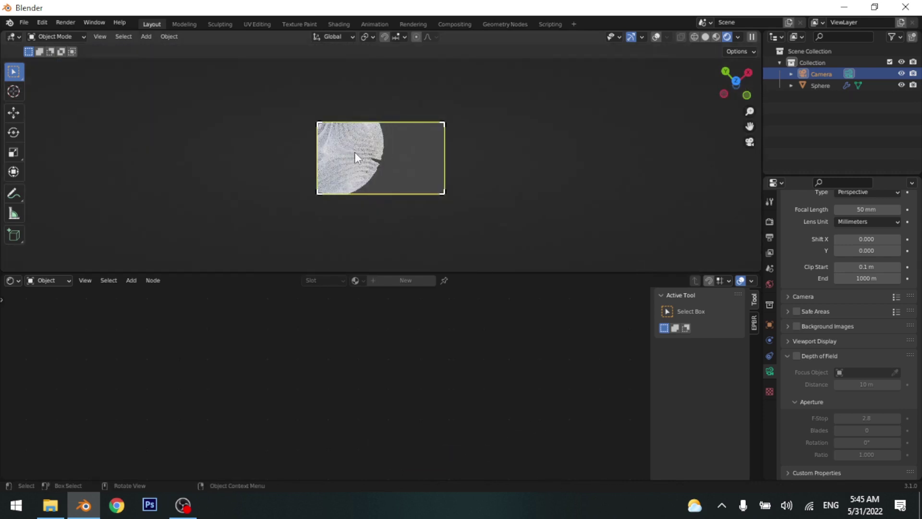
scroll(354, 152, up, 1)
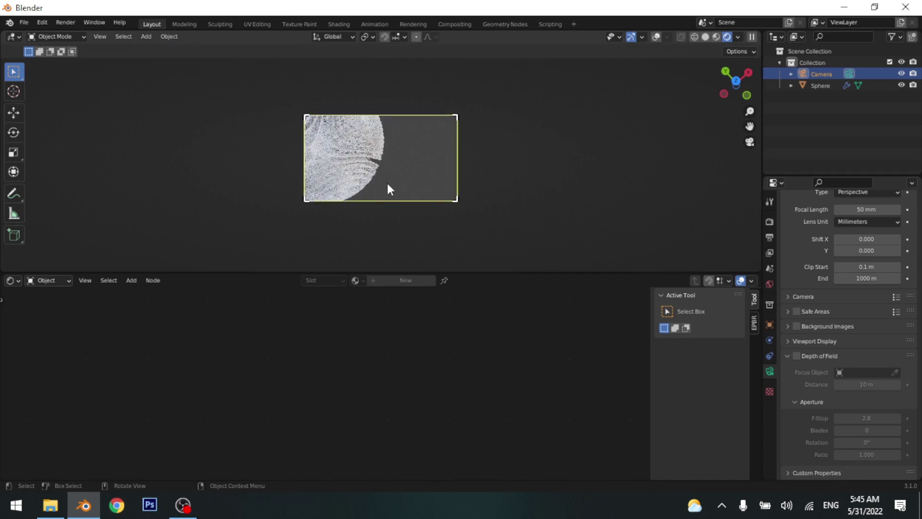
Select the sphere and raise its Principled BSDF Subsurface to 1.000
click(368, 148)
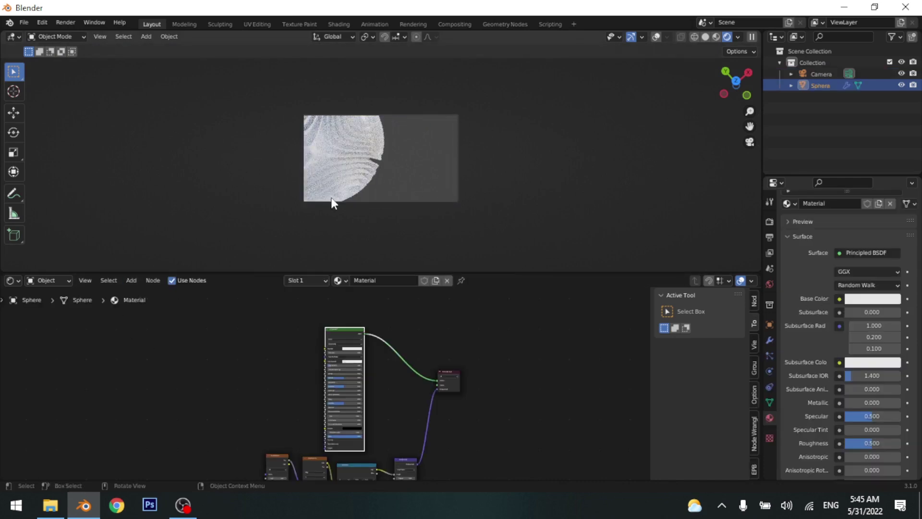
scroll(329, 348, up, 5)
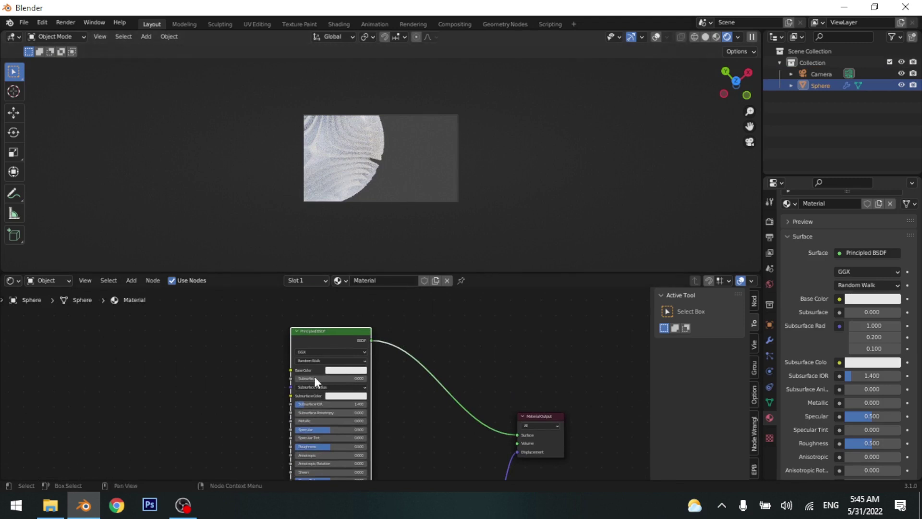
scroll(299, 378, up, 3)
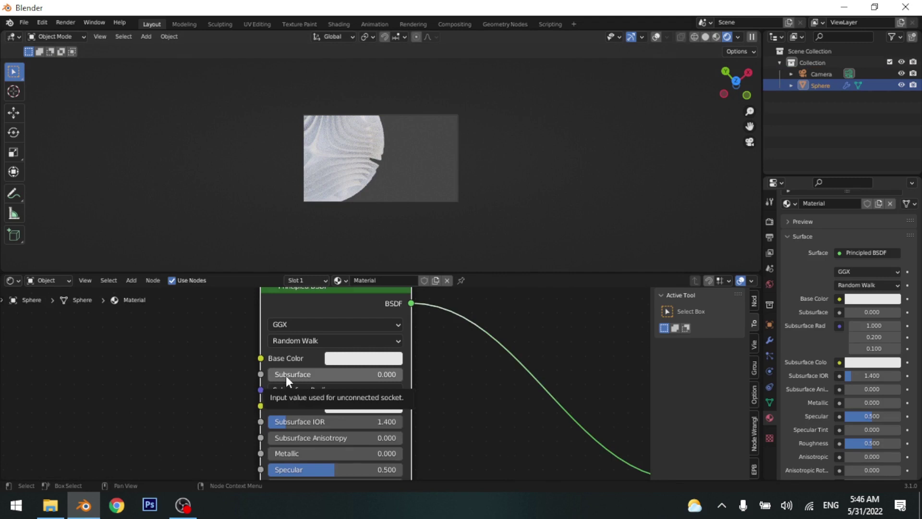
drag(286, 376, 311, 376)
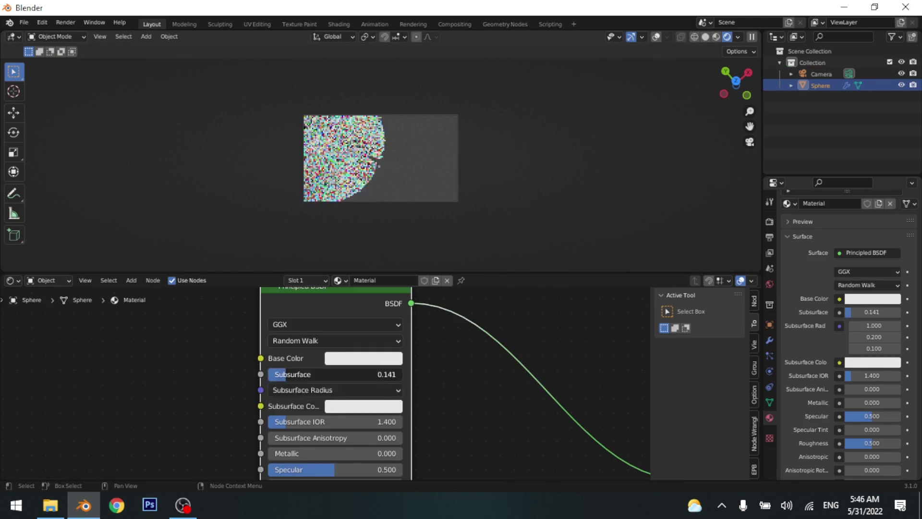
drag(310, 376, 457, 376)
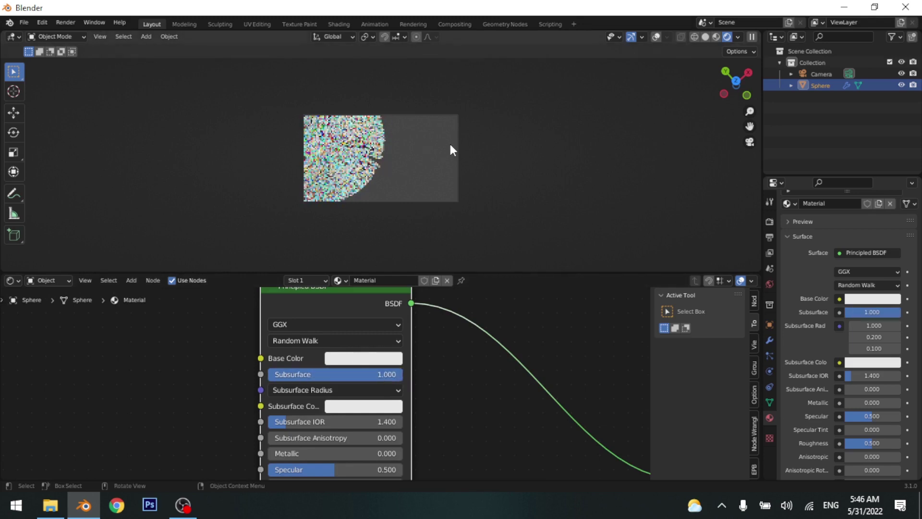
click(736, 37)
Enable scene world and scene lights in the preview, then add an Area light at 189.1 W
click(700, 102)
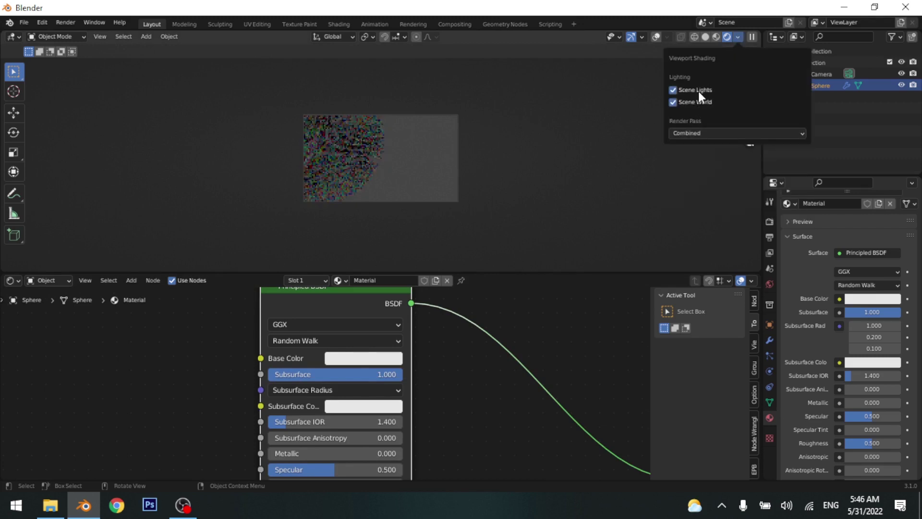
click(699, 91)
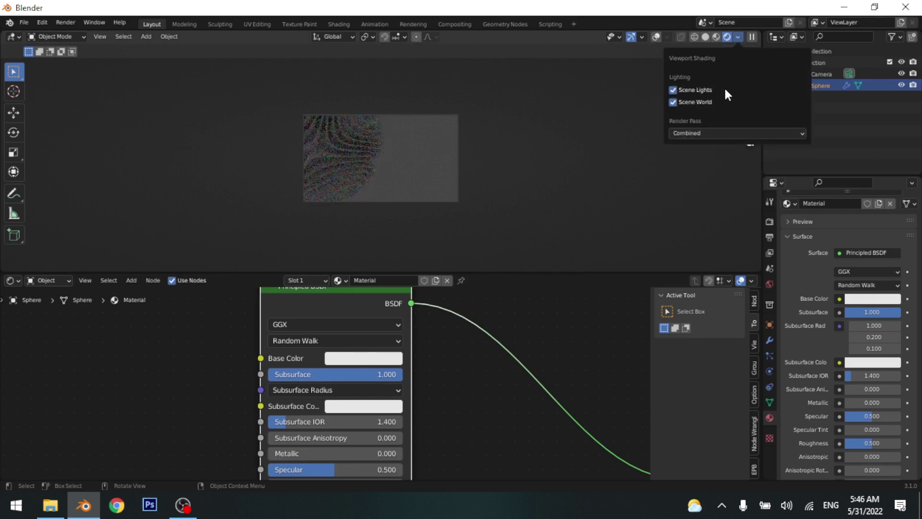
key(shift+a)
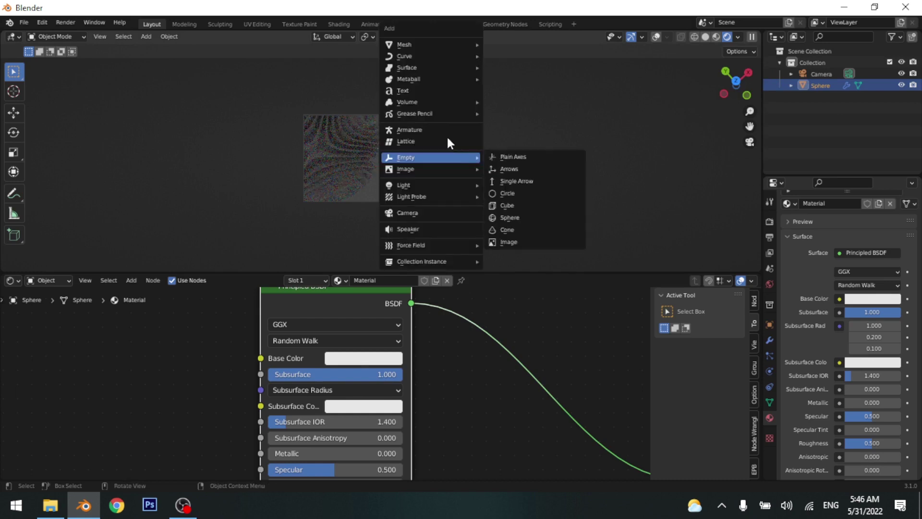
mouse_move(440, 44)
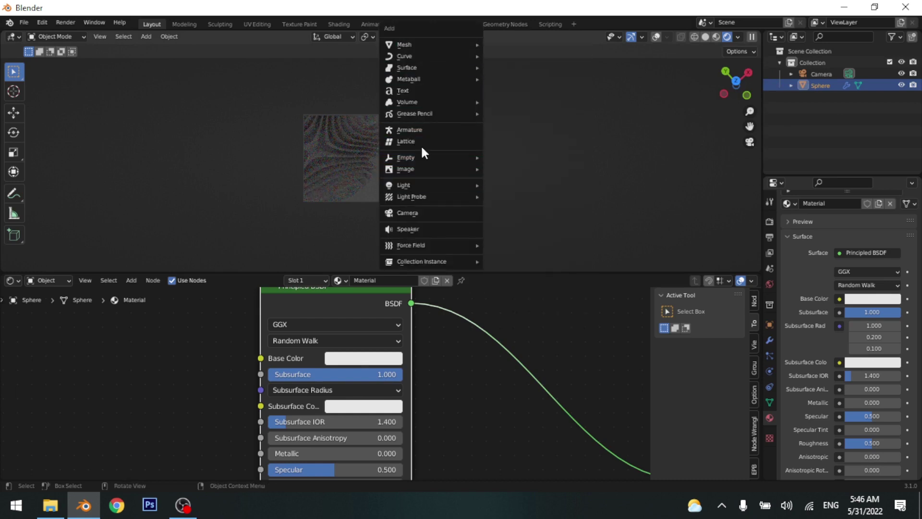
mouse_move(414, 186)
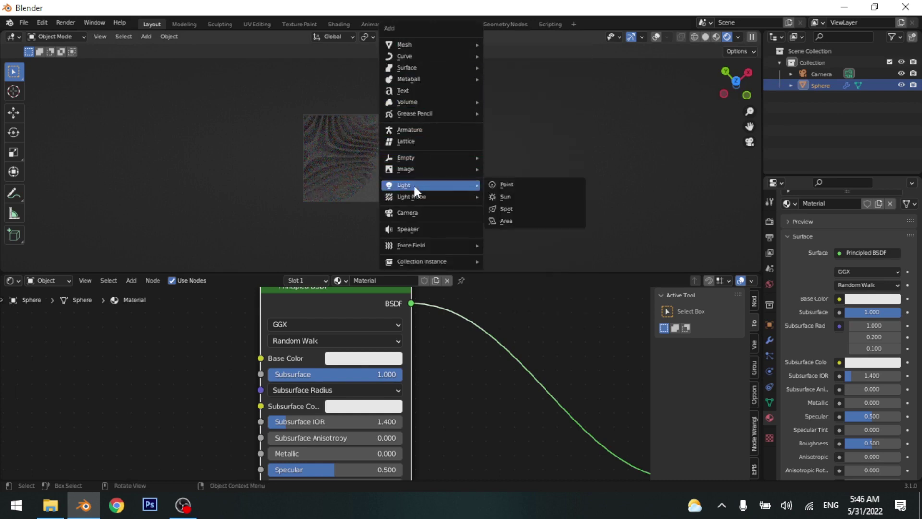
click(509, 219)
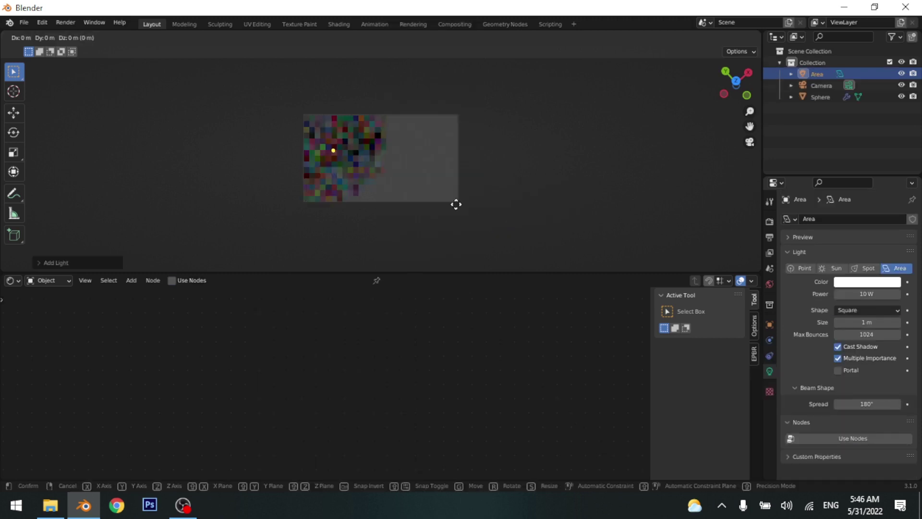
key(g)
key(x)
key(y)
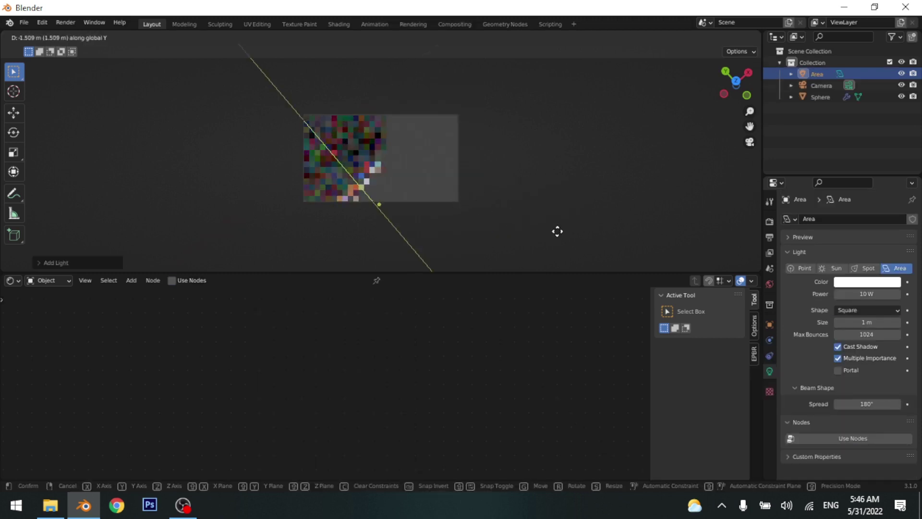
click(601, 247)
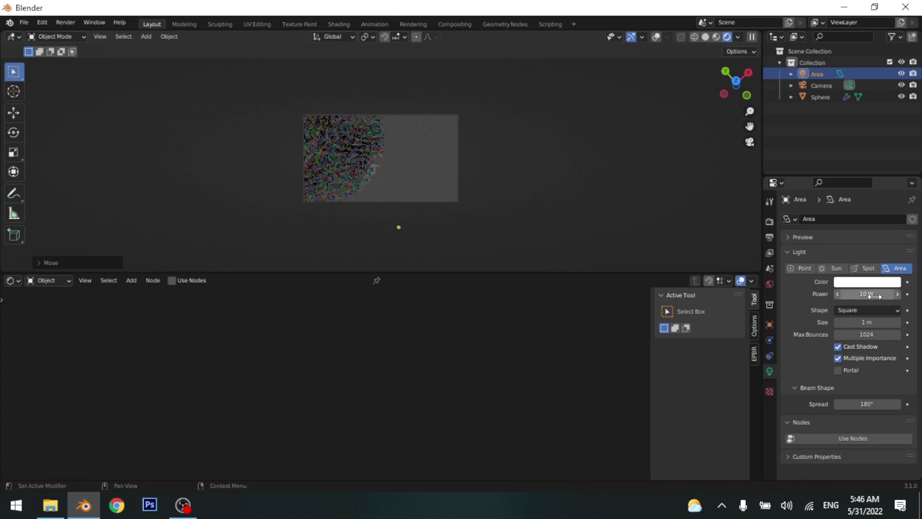
drag(867, 293, 906, 293)
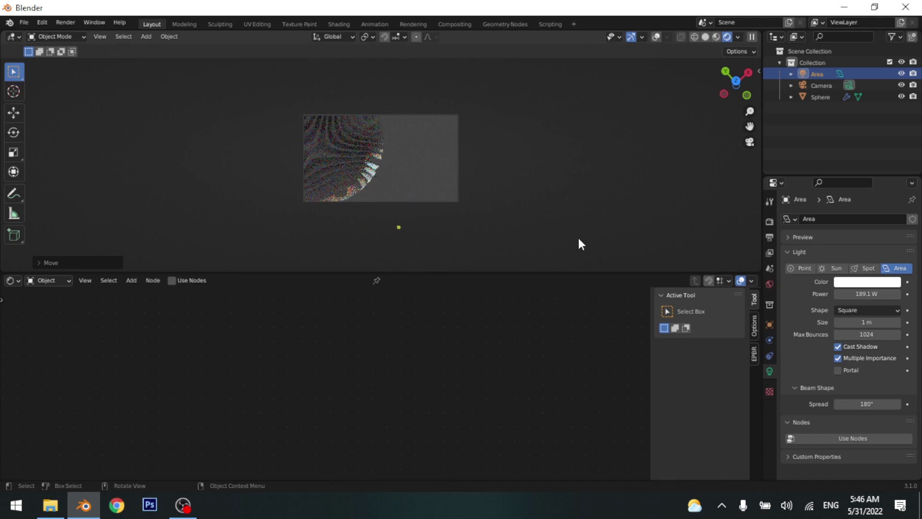
Move the Area light again and return the viewport to Solid shading
key(g)
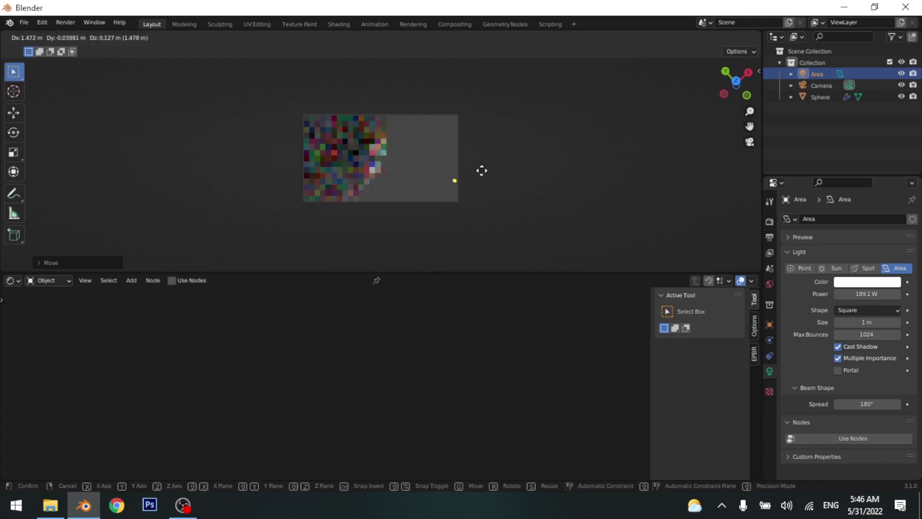
click(471, 154)
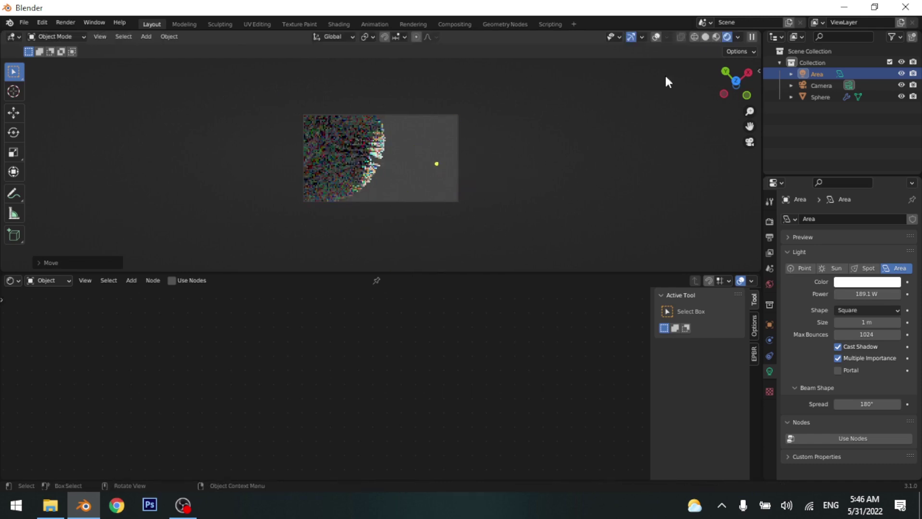
click(706, 30)
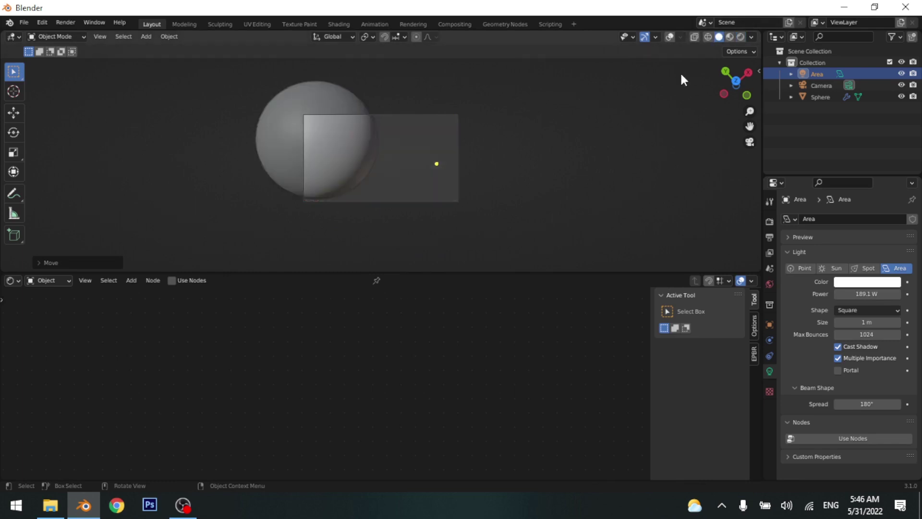
mouse_move(480, 211)
middle_down()
mouse_move(460, 189)
mouse_move(378, 171)
mouse_move(434, 133)
mouse_move(496, 70)
mouse_move(516, 111)
middle_up()
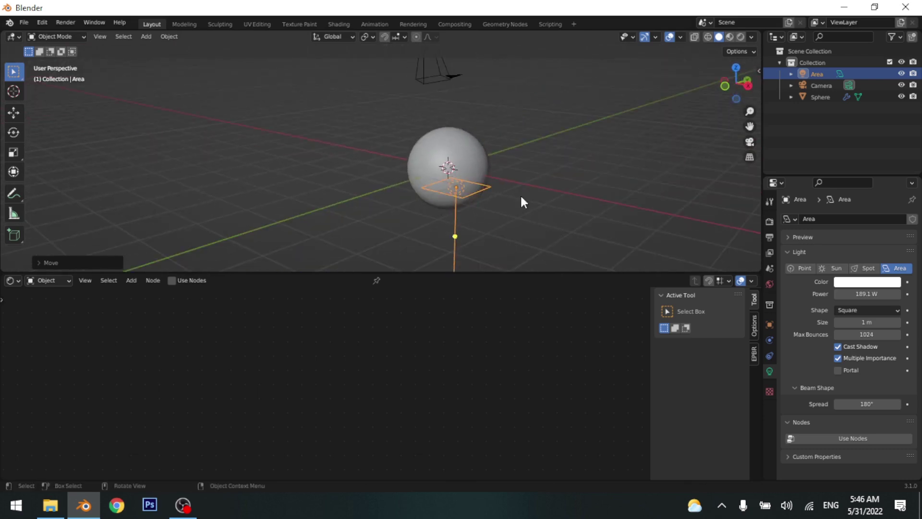
In Front Orthographic view, place the Area light below-right of the sphere, tilted up toward it
key(r)
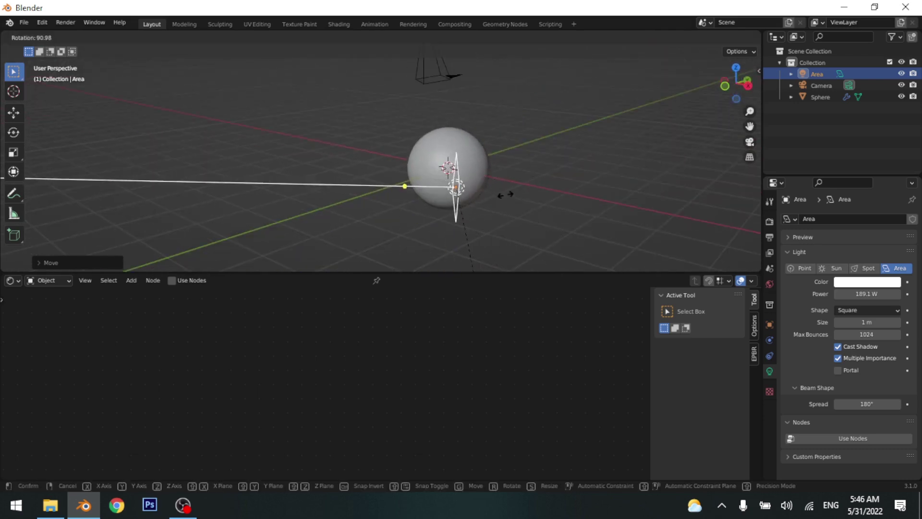
key(Escape)
key(KP_1)
key(r)
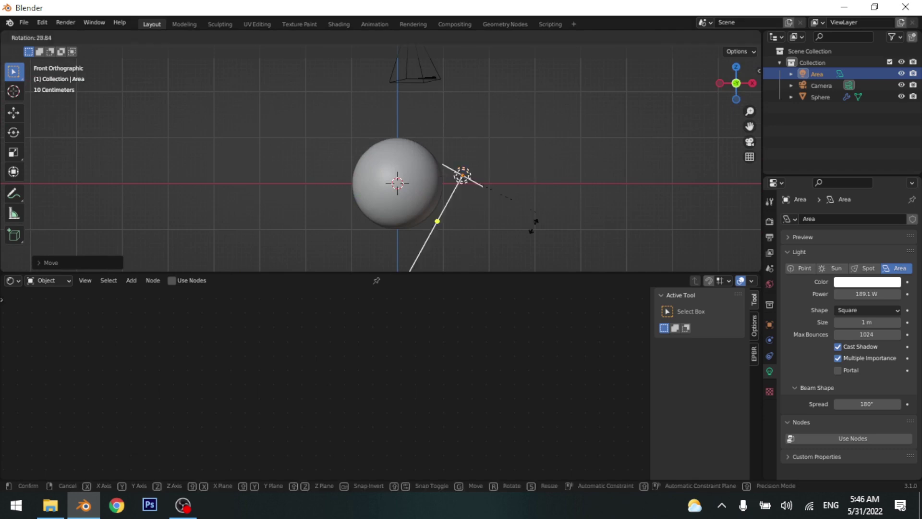
click(515, 149)
key(g)
click(620, 192)
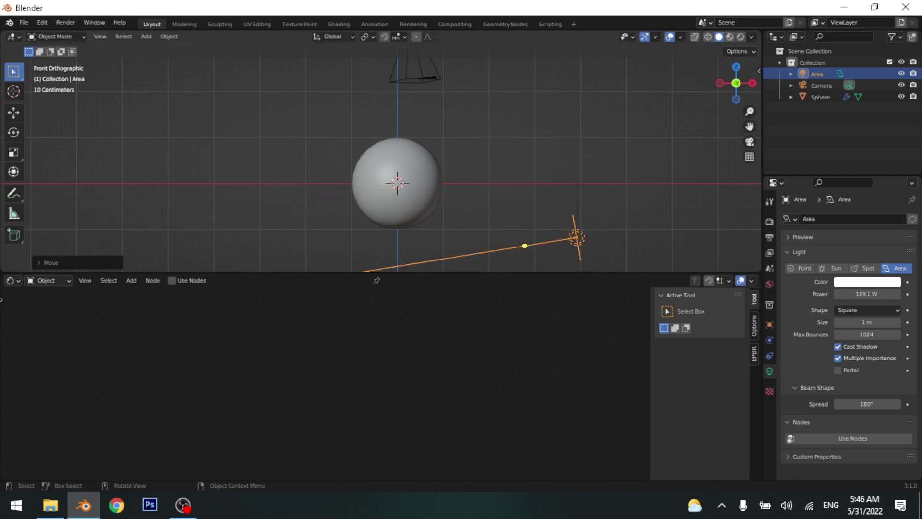
key(r)
click(625, 214)
middle_drag(624, 208, 471, 182)
Add a cube beside the sphere along X and assign it the existing 'Material'
key(shift+a)
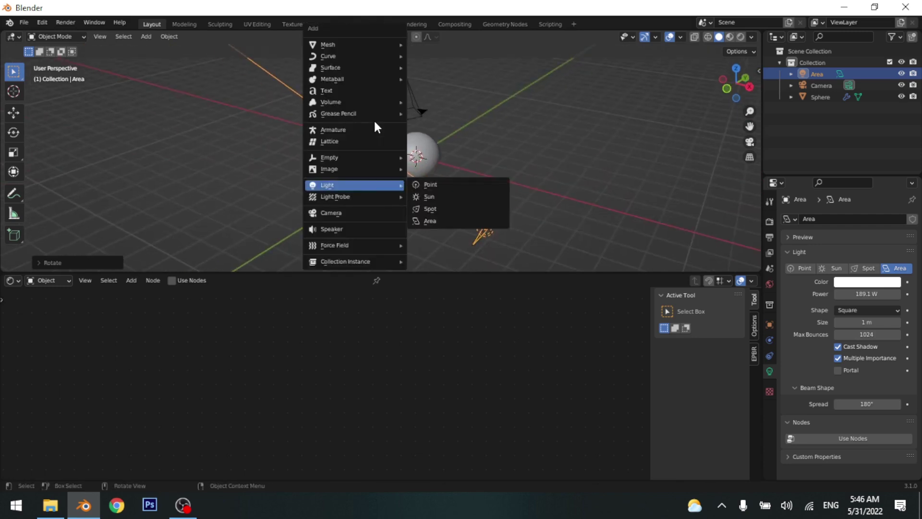
mouse_move(389, 45)
click(419, 56)
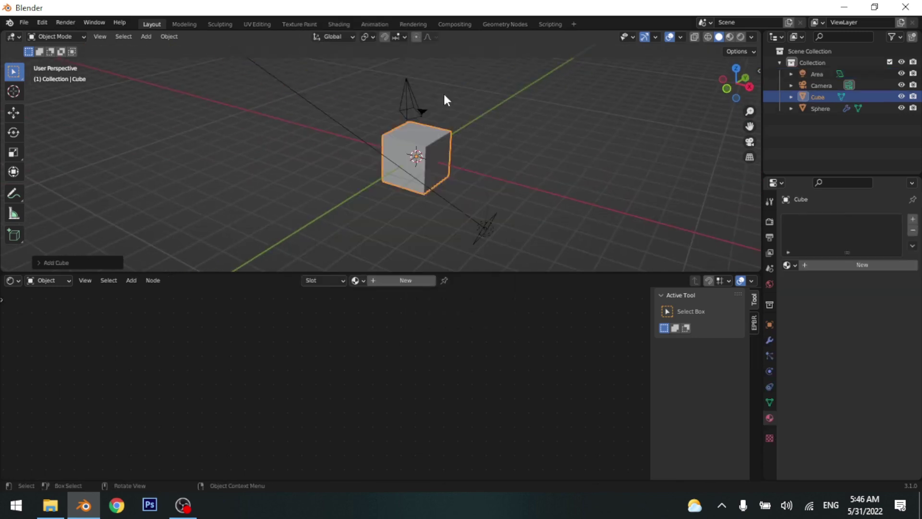
key(g)
key(x)
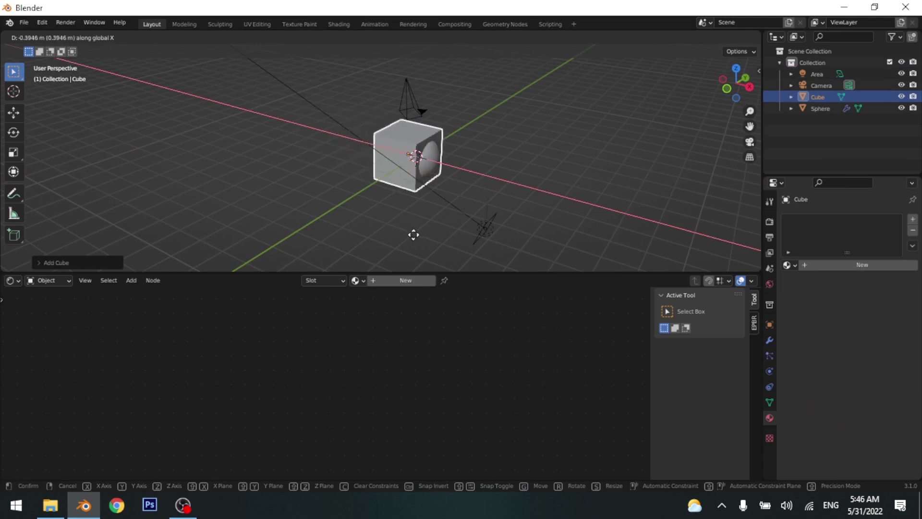
click(342, 185)
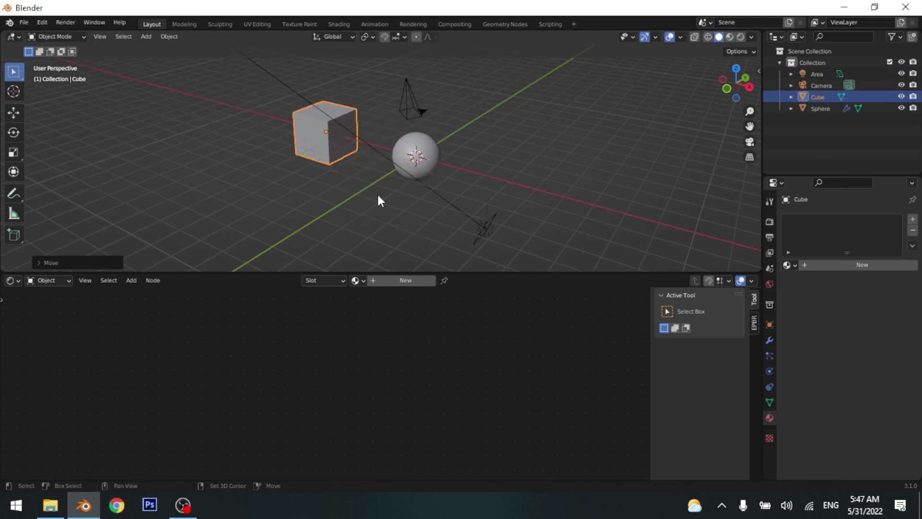
middle_drag(379, 200, 363, 128)
scroll(364, 141, up, 3)
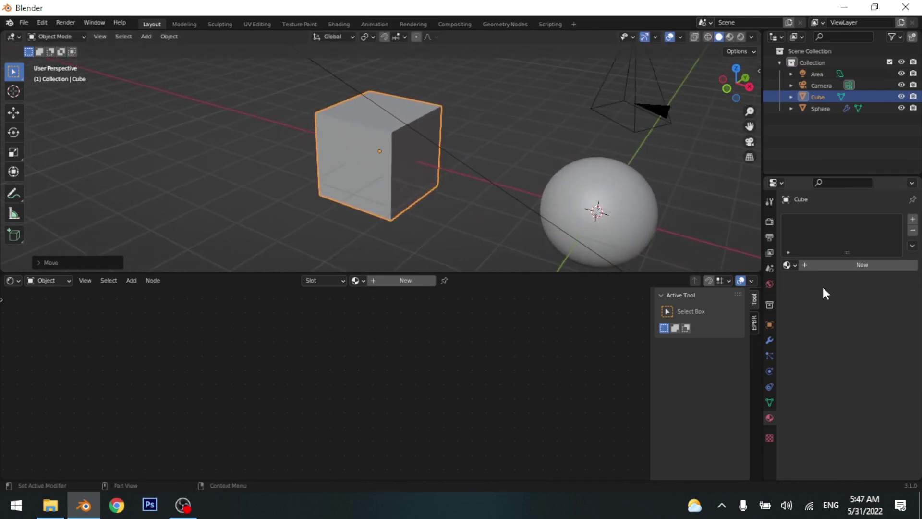
click(788, 267)
click(723, 280)
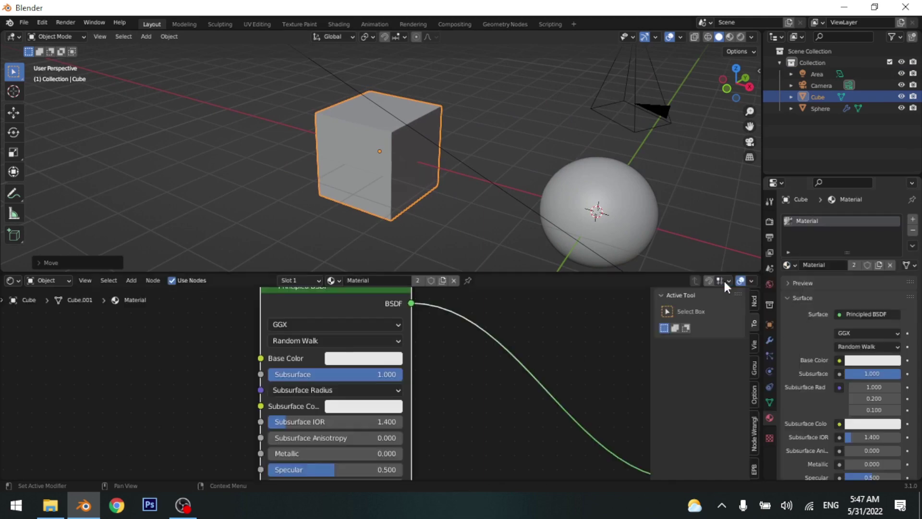
Subdivide the cube's mesh with 100 cuts in Edit Mode, then return to Object Mode
key(Tab)
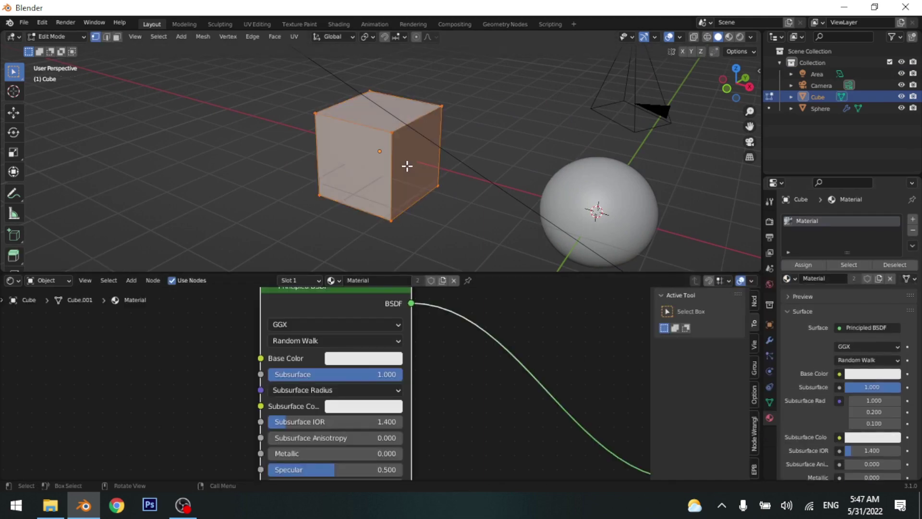
right_click(399, 119)
click(400, 119)
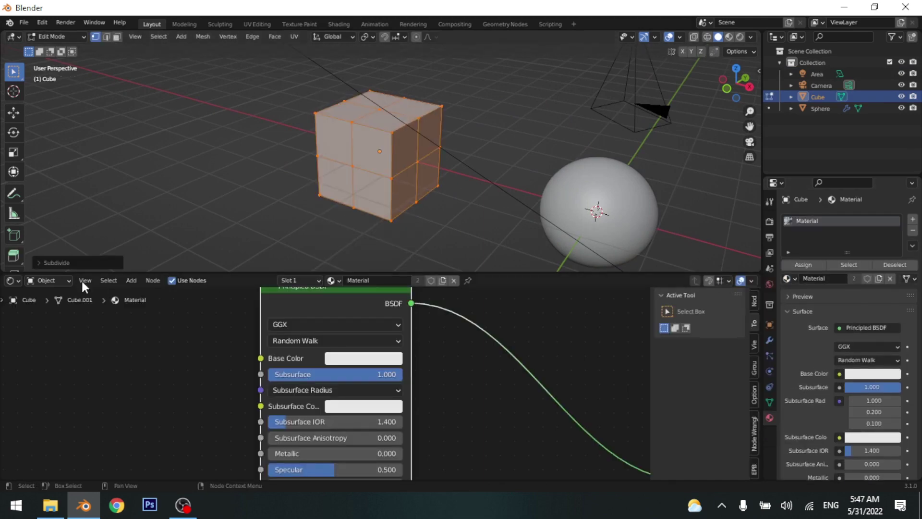
click(70, 263)
click(144, 187)
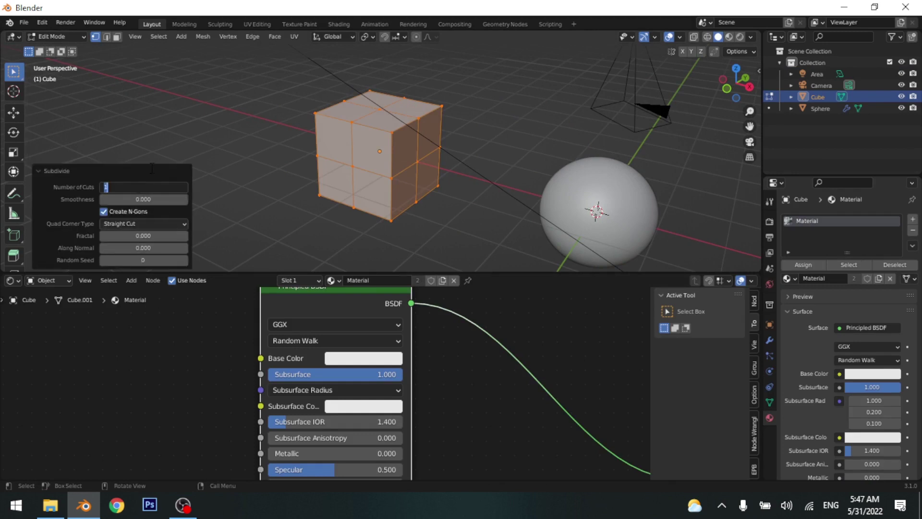
text(100)
key(Return)
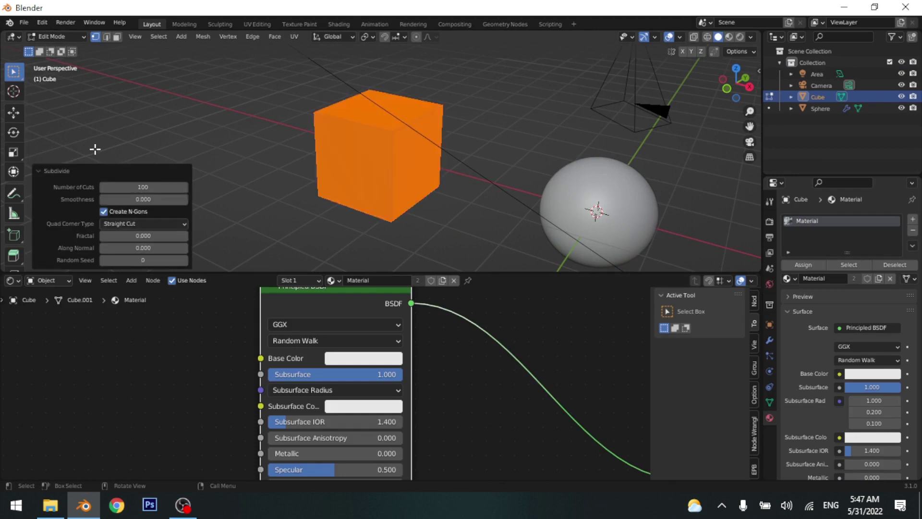
click(70, 172)
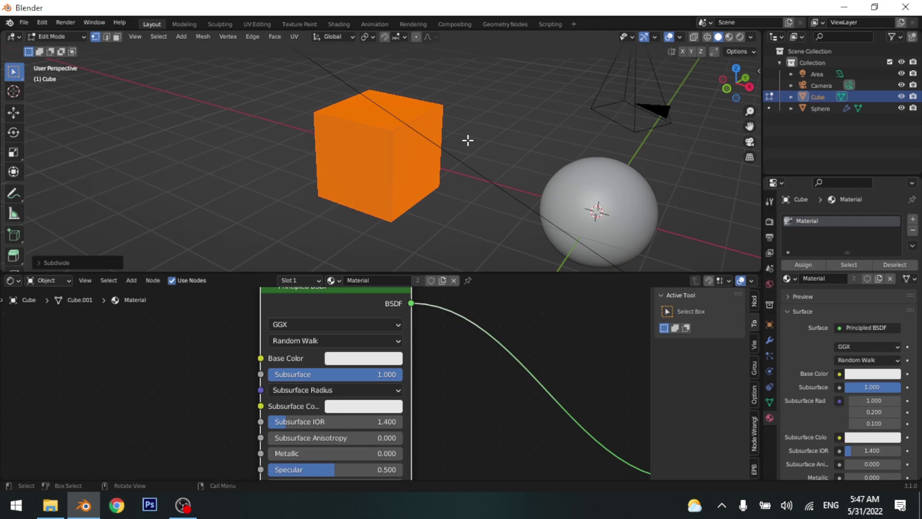
key(Tab)
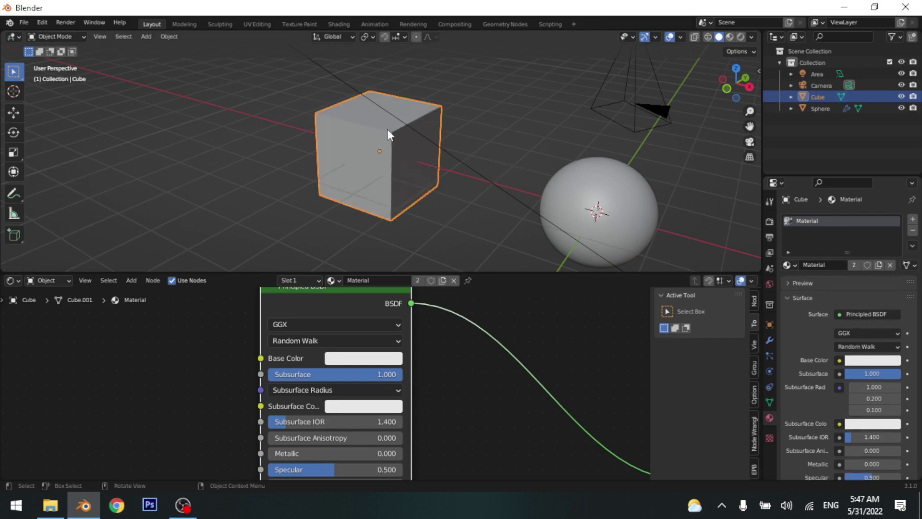
key(ctrl)
Add a Subdivision Surface modifier to the cube with viewport Levels 2
key(ctrl+1)
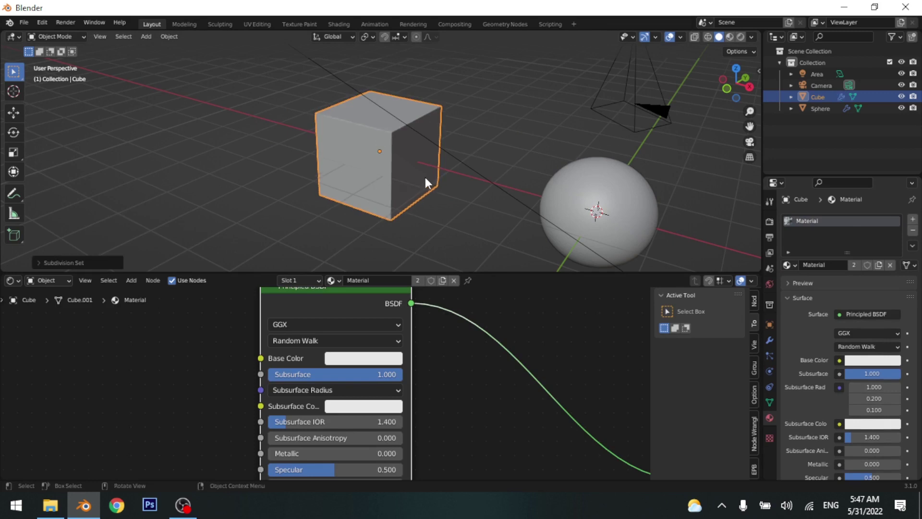
click(769, 340)
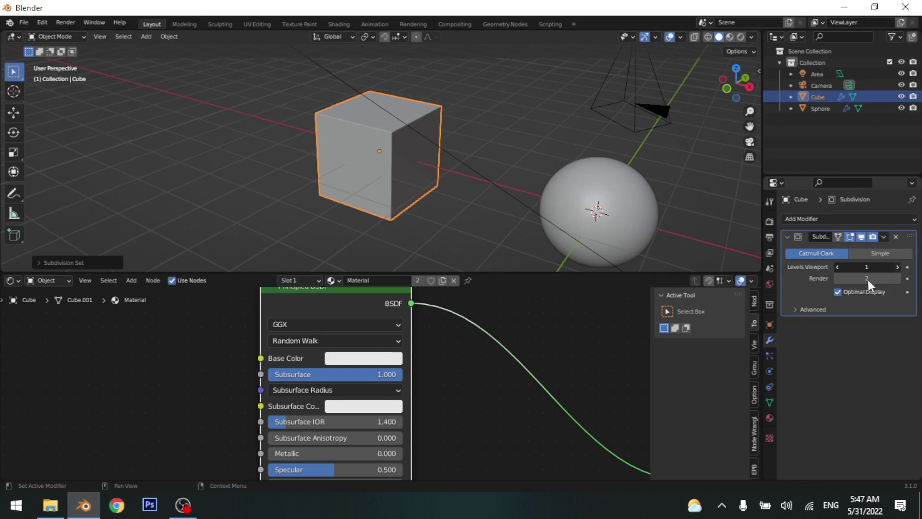
key(ctrl+2)
Hide the sphere and switch the viewport to Rendered shading
click(640, 173)
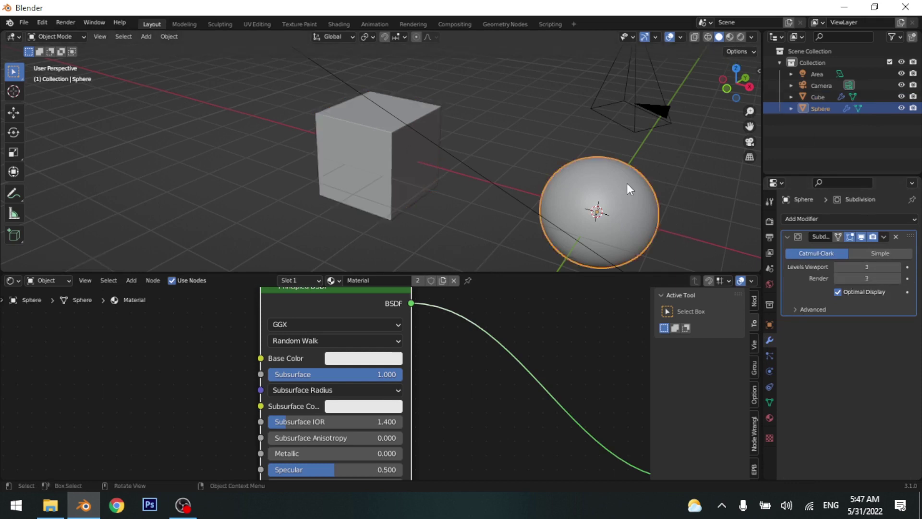
key(h)
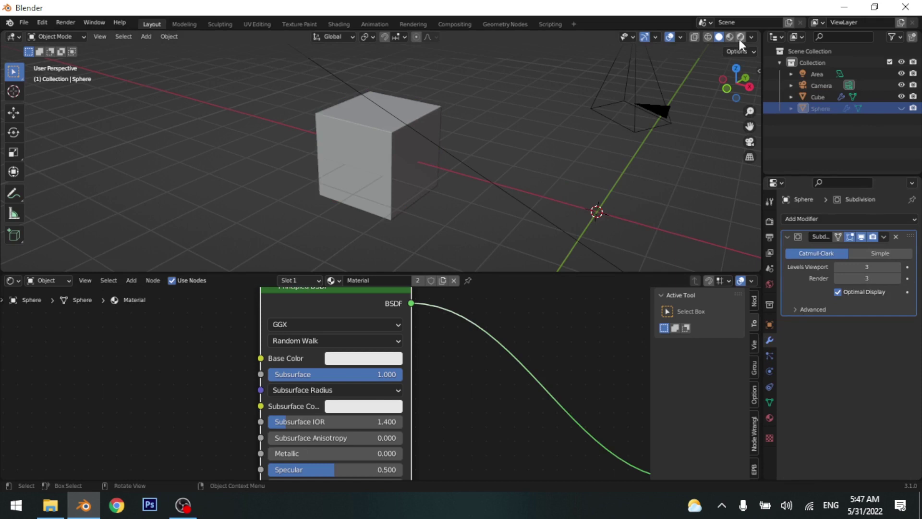
key(z)
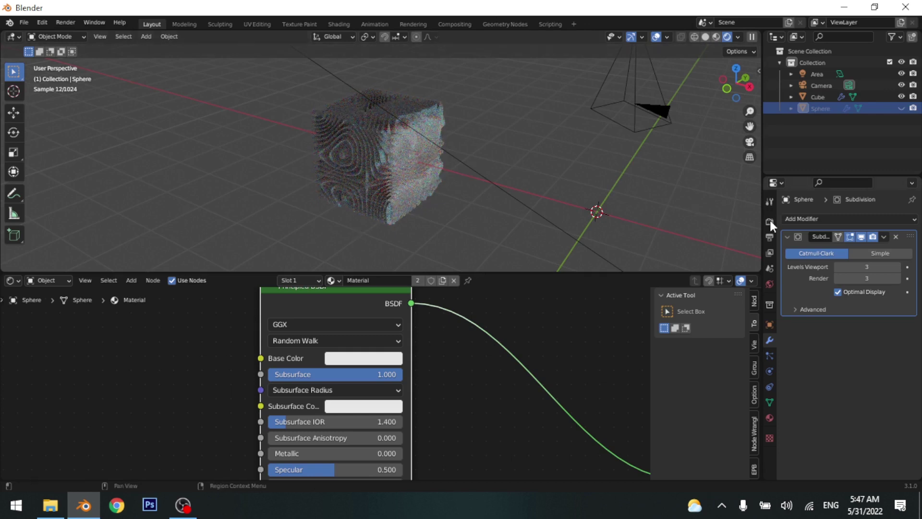
Set the World surface colour's value to zero so the background renders black around the cube
click(769, 288)
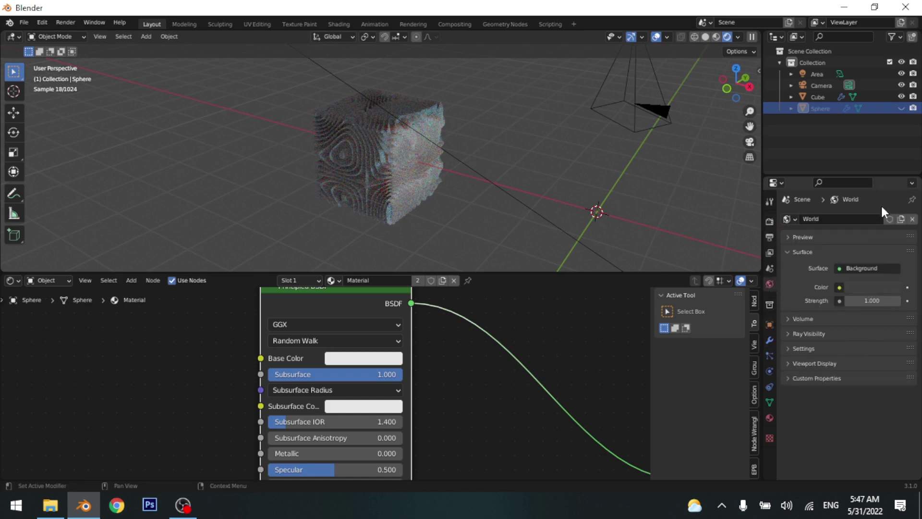
click(873, 287)
drag(889, 189, 890, 197)
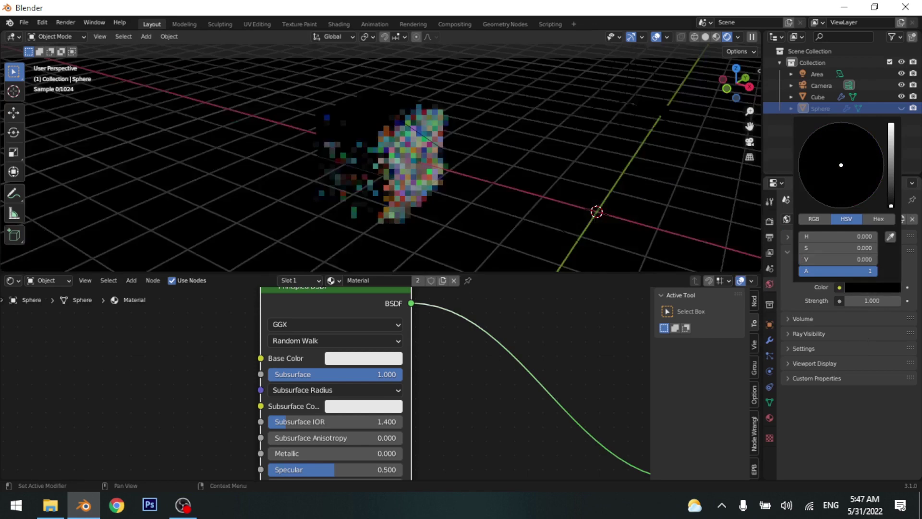